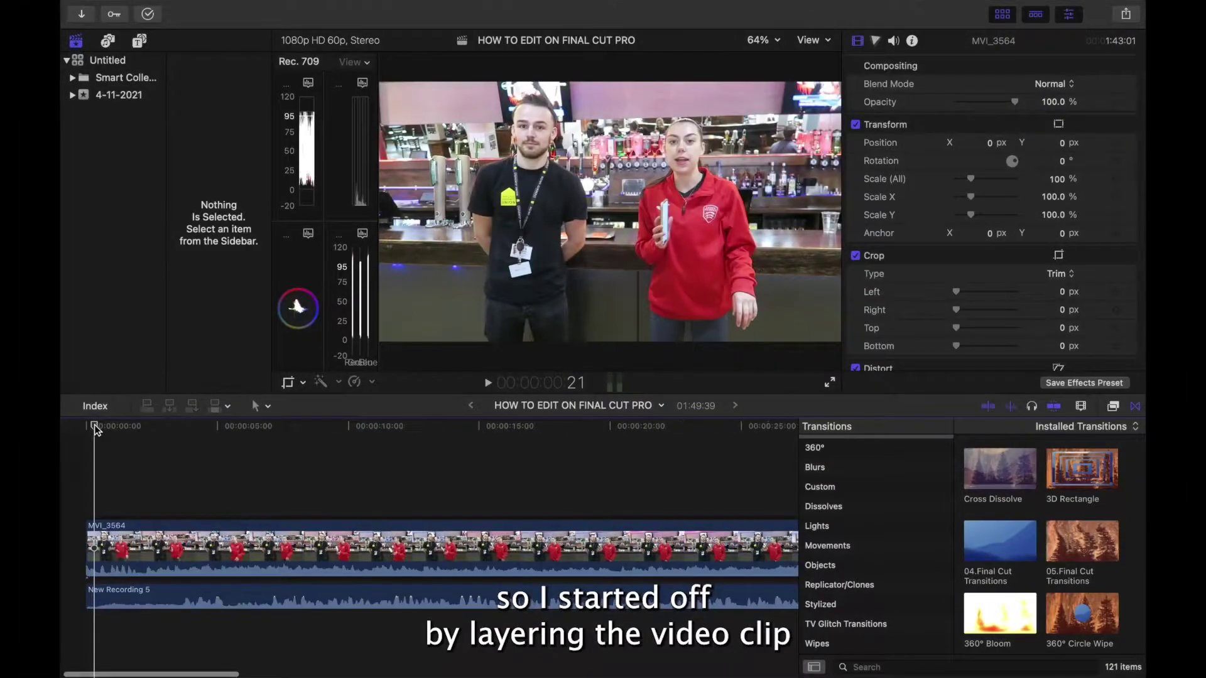
- Silence MVI_3564's audio and play from 3:20 to find where speech starts
{"action": "left_click_drag", "start_coordinate": [187, 567], "coordinate": [187, 593]}
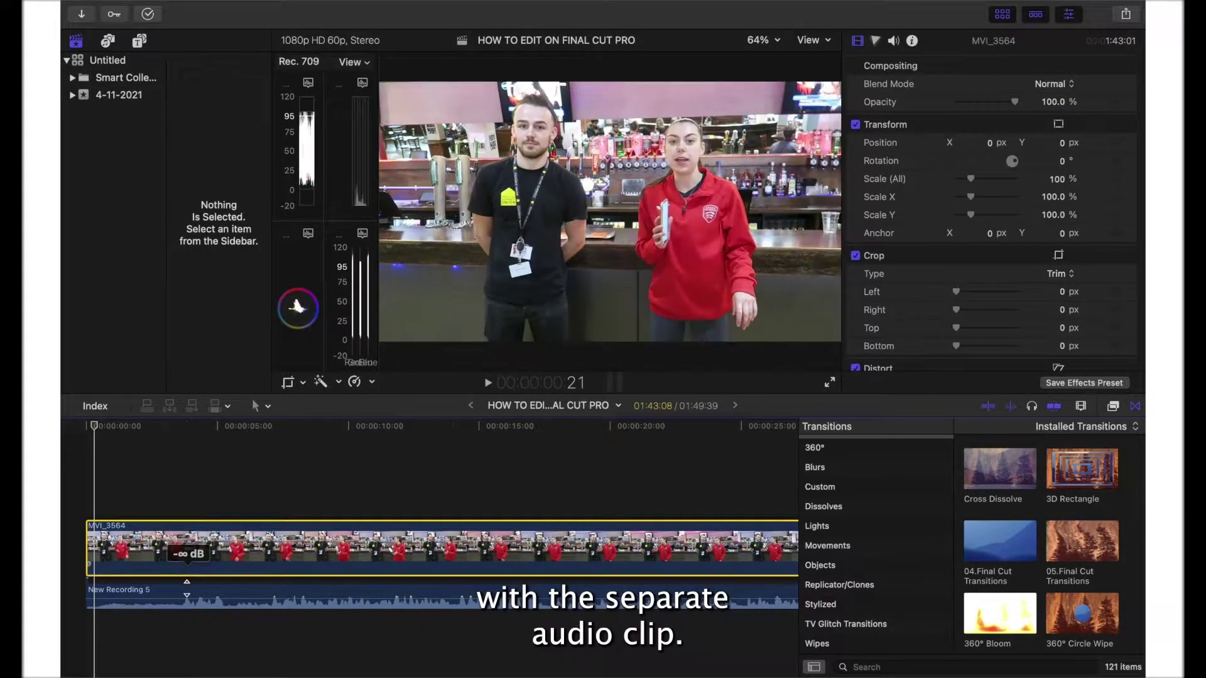
{"action": "key", "text": "space"}
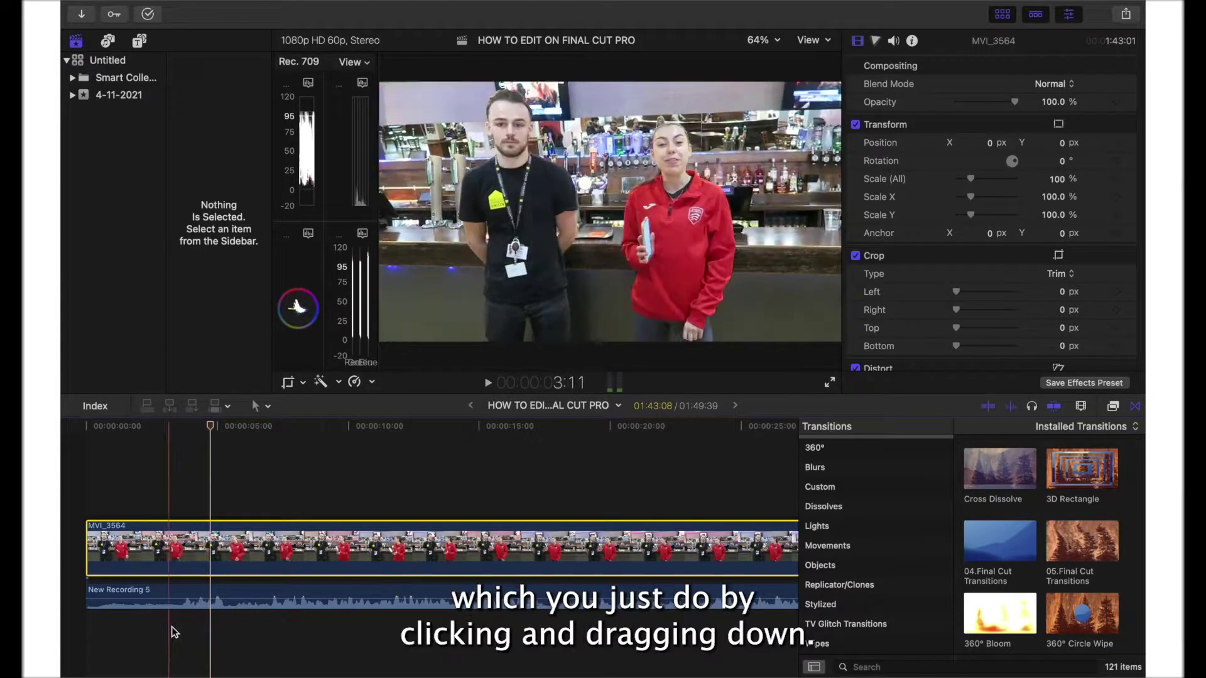
{"action": "left_click", "coordinate": [173, 627]}
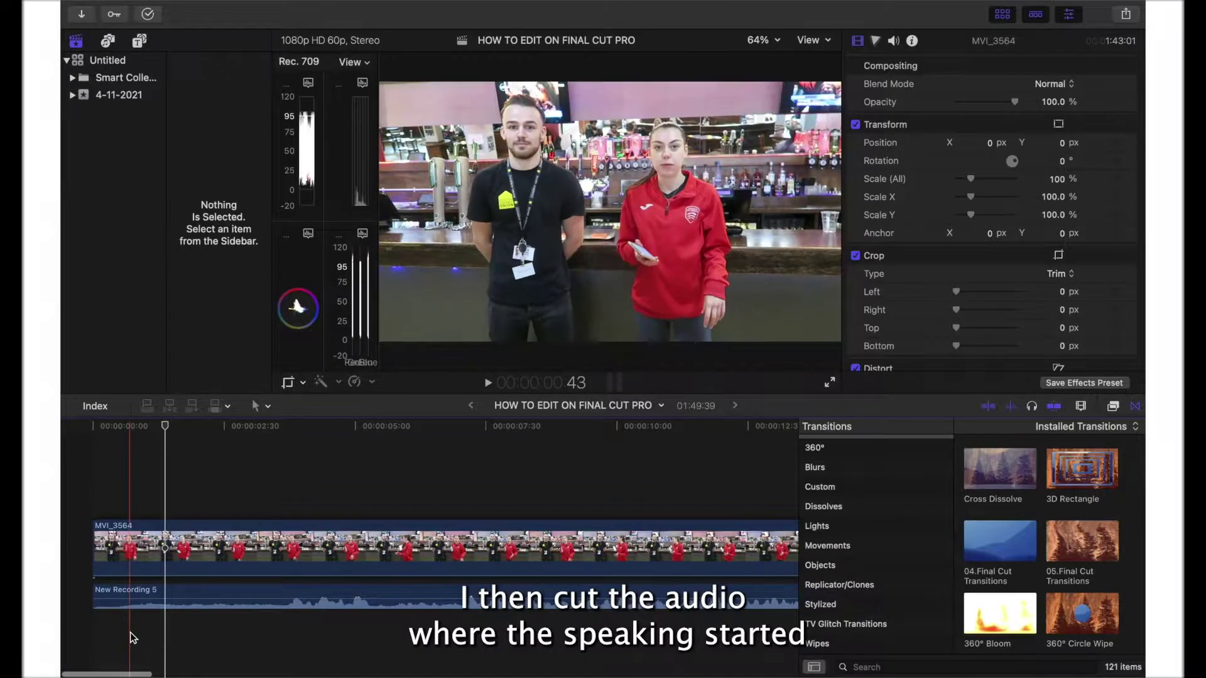
{"action": "key", "text": "space"}
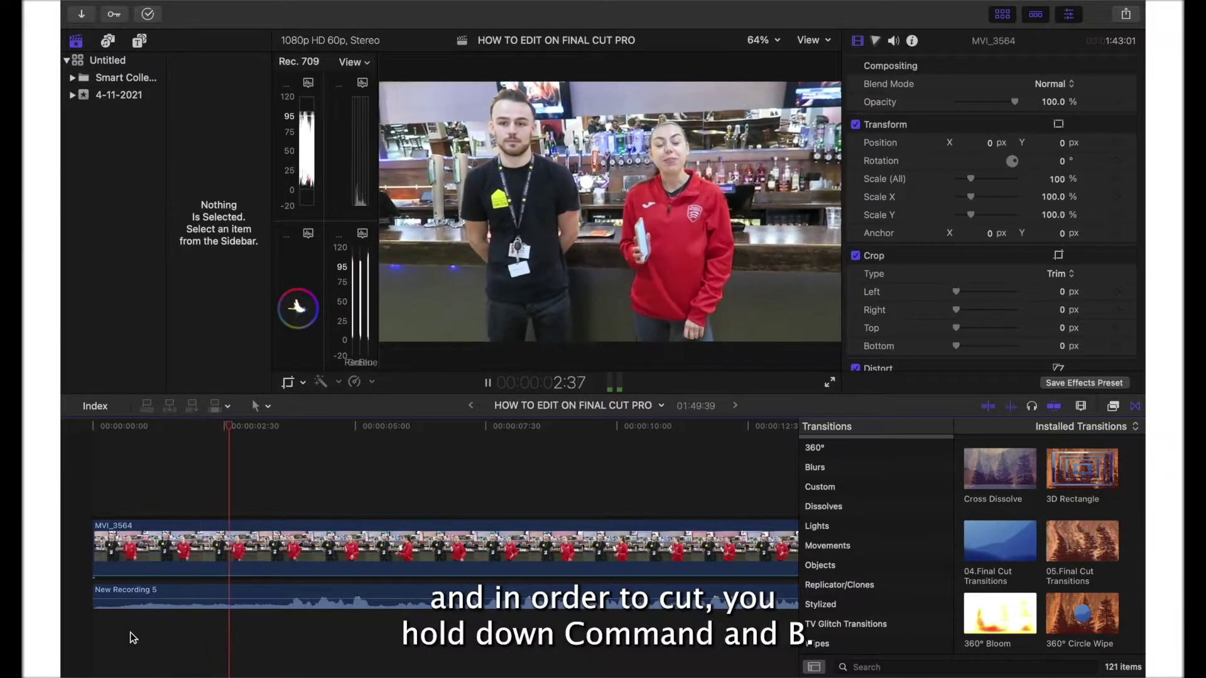
{"action": "key", "text": "space"}
- Cut New Recording 5's pre-speech lead-in and move the remainder to the timeline start
{"action": "left_click", "coordinate": [288, 593]}
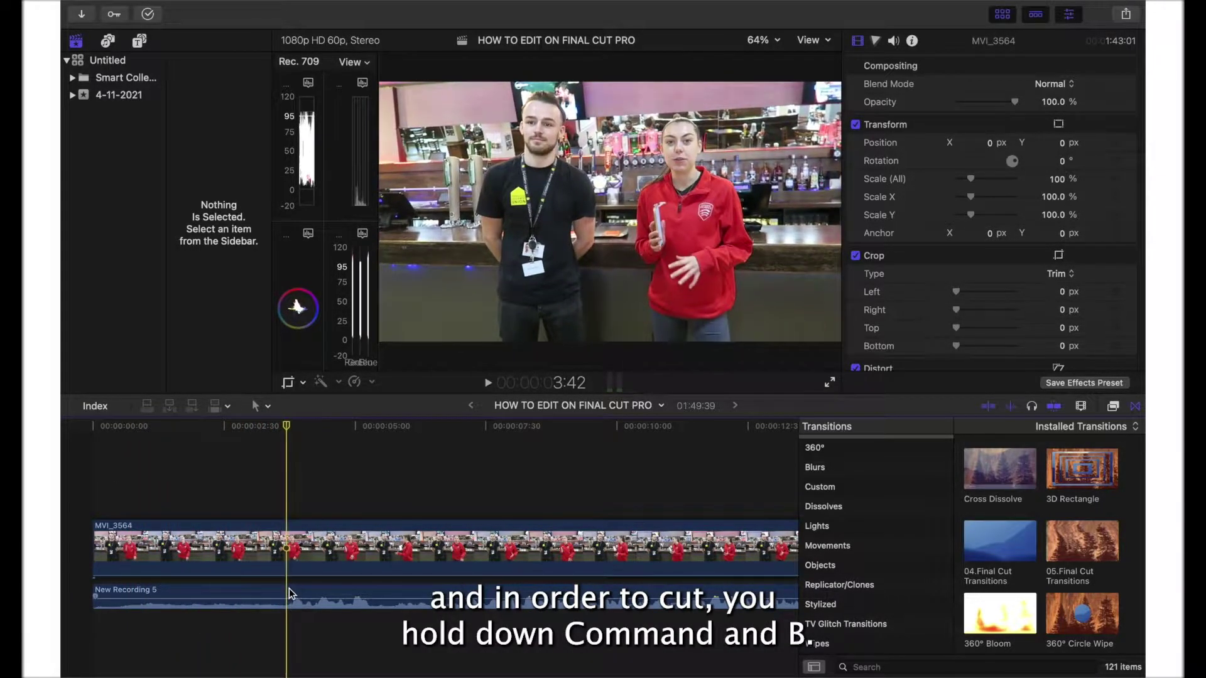
{"action": "key", "text": "super+b"}
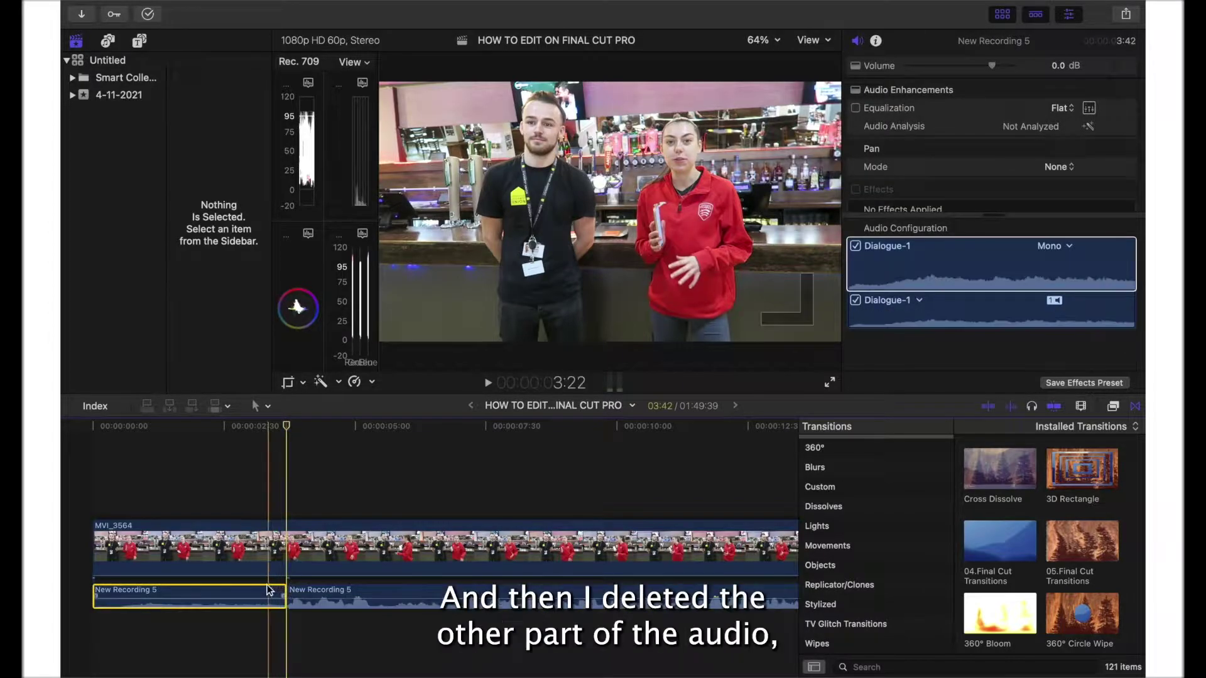
{"action": "key", "text": "Delete"}
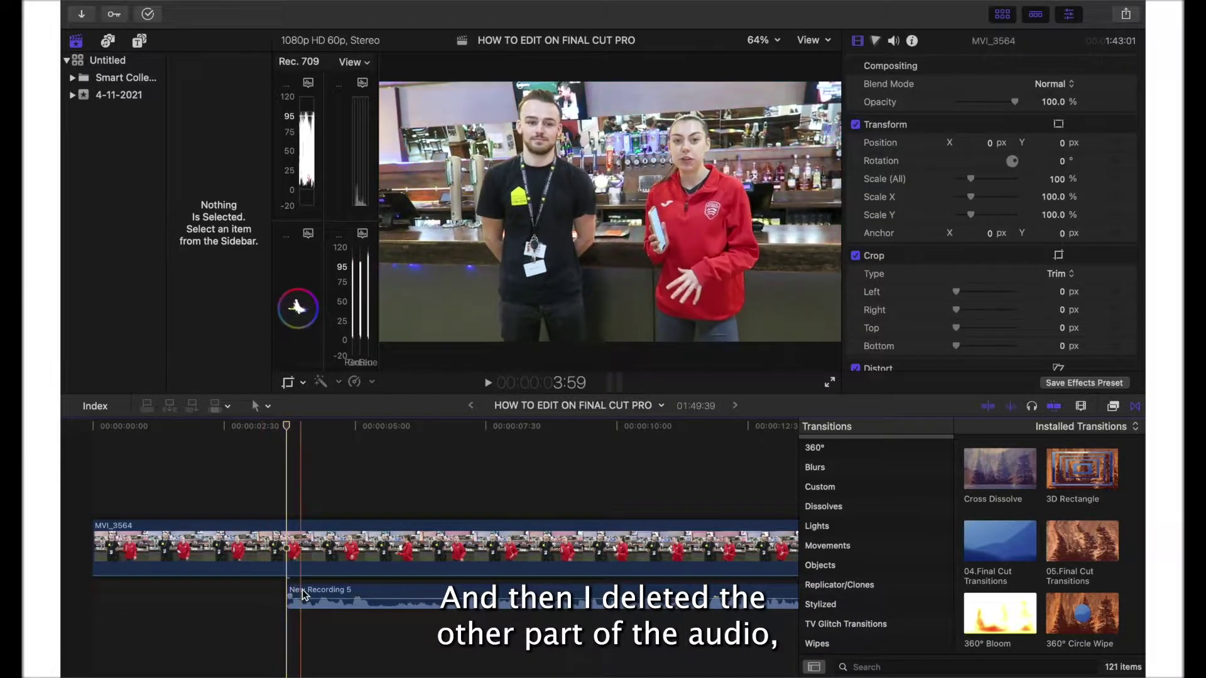
{"action": "left_click", "coordinate": [303, 589]}
{"action": "left_click_drag", "start_coordinate": [297, 593], "coordinate": [104, 593]}
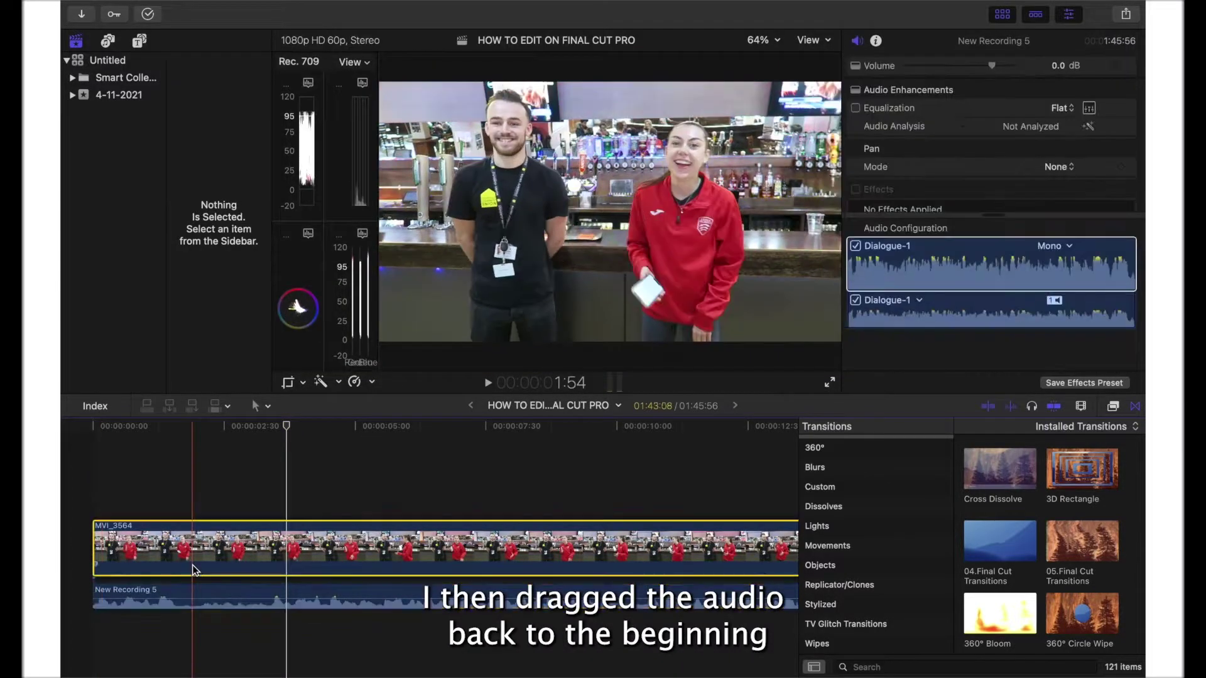
- Set MVI_3564's audio level to -4.0 dB and play the edit from the start
{"action": "left_click", "coordinate": [189, 565]}
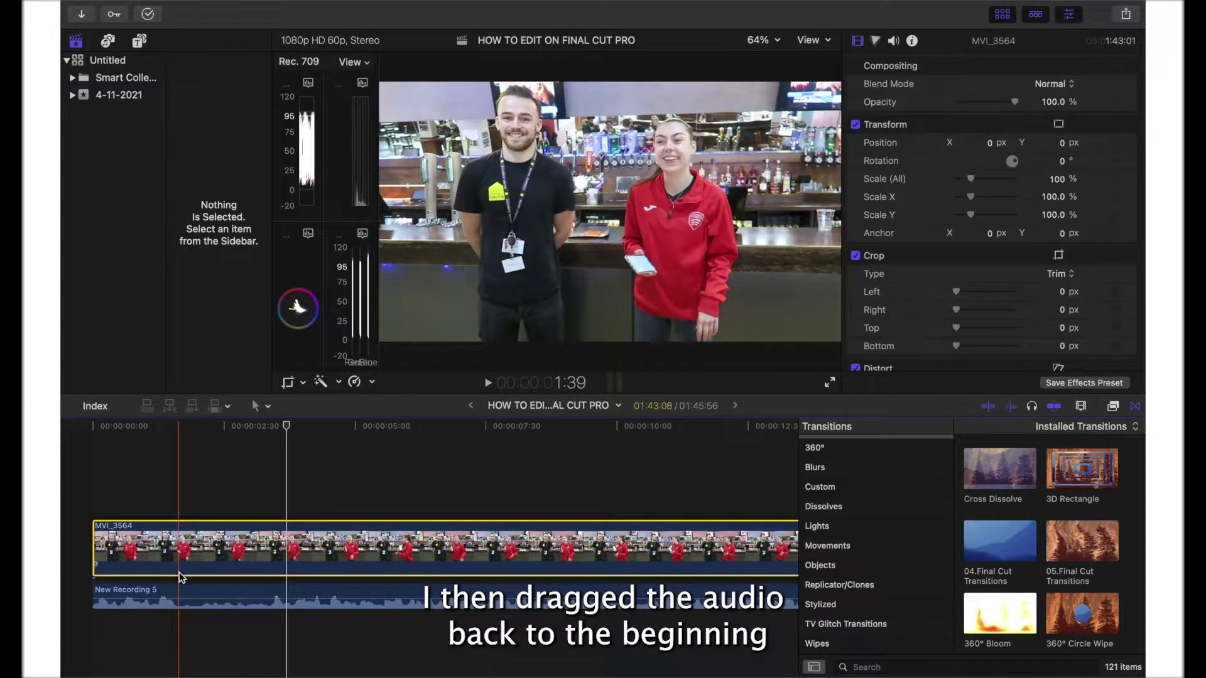
{"action": "left_click_drag", "start_coordinate": [180, 564], "coordinate": [178, 566]}
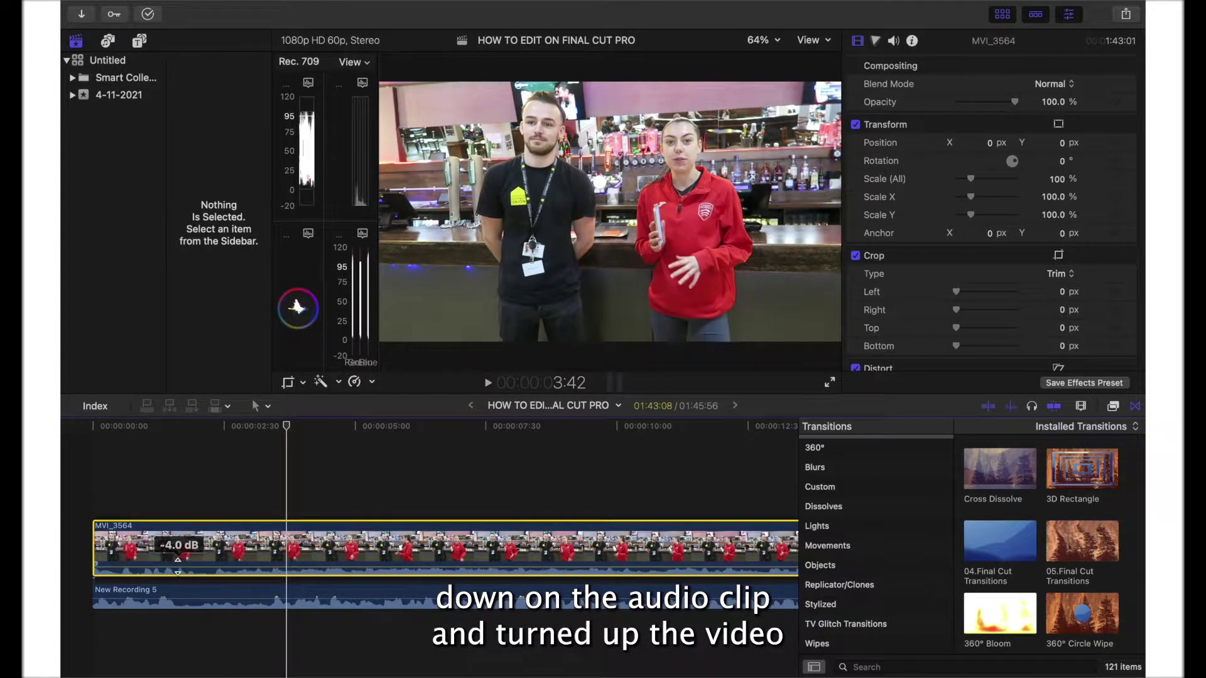
{"action": "key", "text": "Home"}
{"action": "key", "text": "space"}
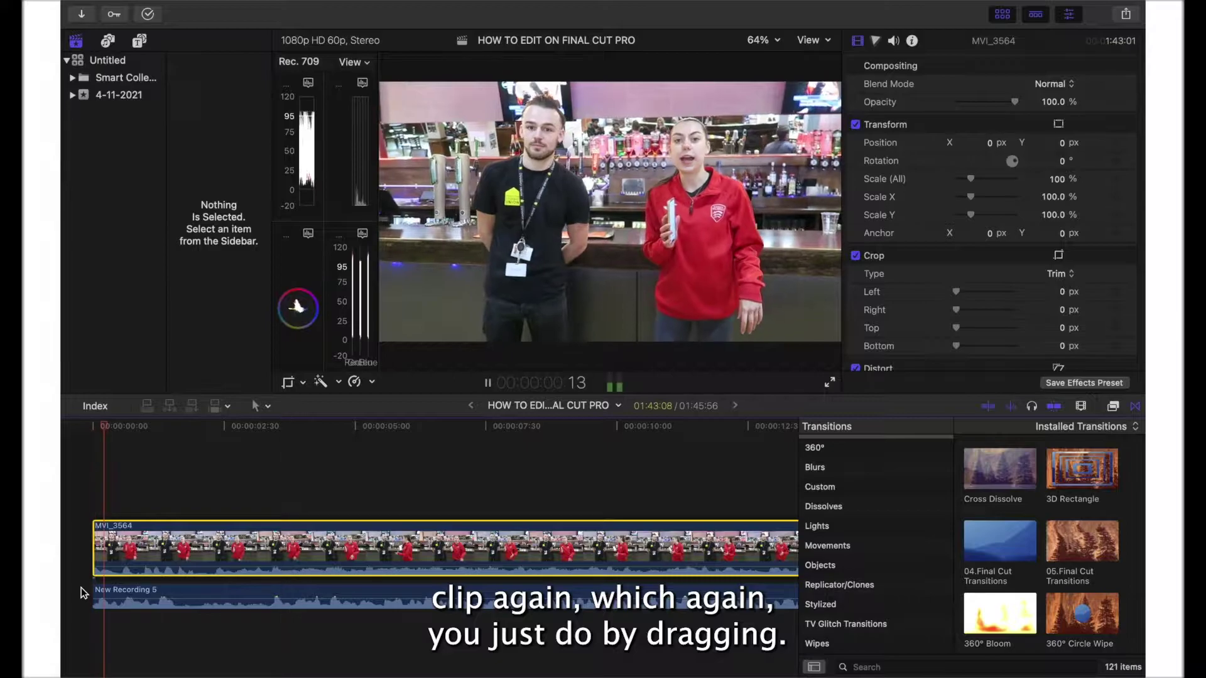
{"action": "key", "text": "space"}
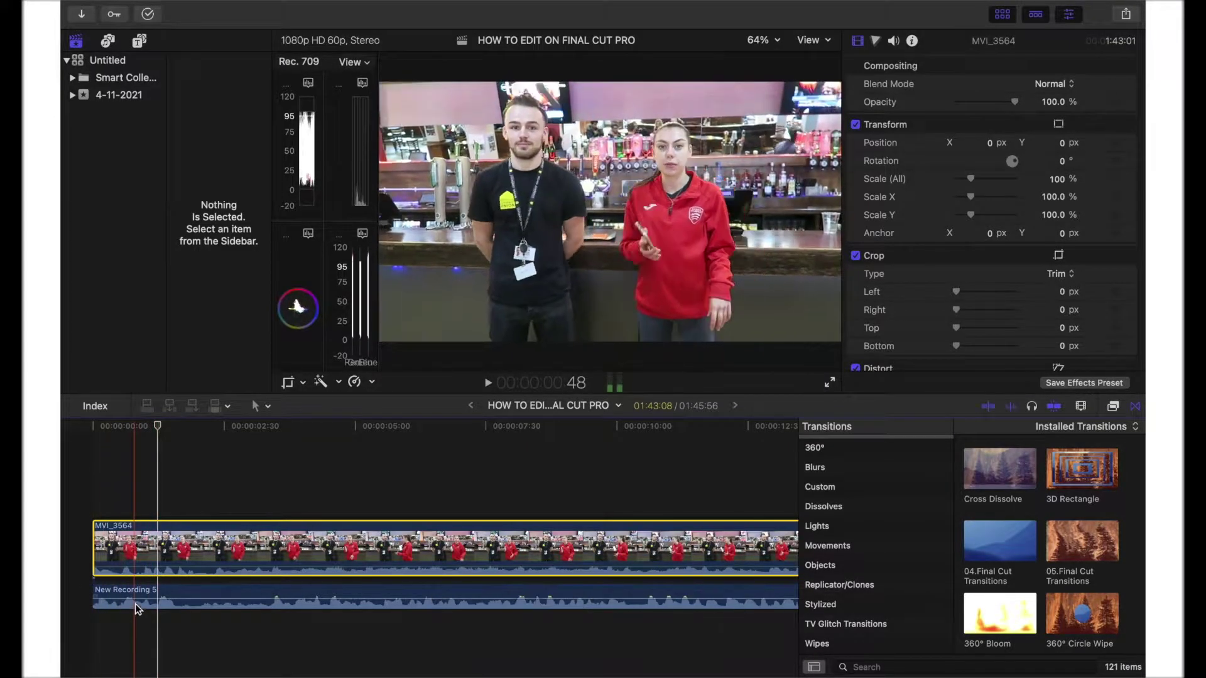
- Lower New Recording 5, split MVI_3564 at 2:18, and shift the recording later to match
{"action": "left_click_drag", "start_coordinate": [136, 596], "coordinate": [132, 628]}
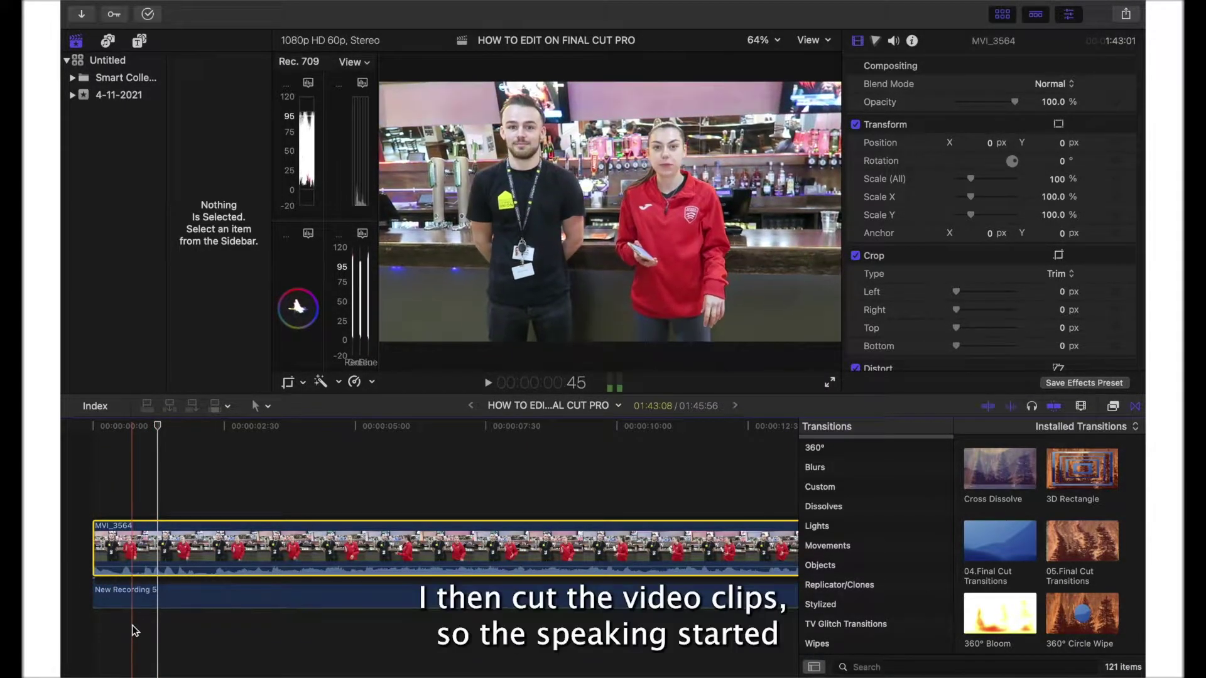
{"action": "key", "text": "space"}
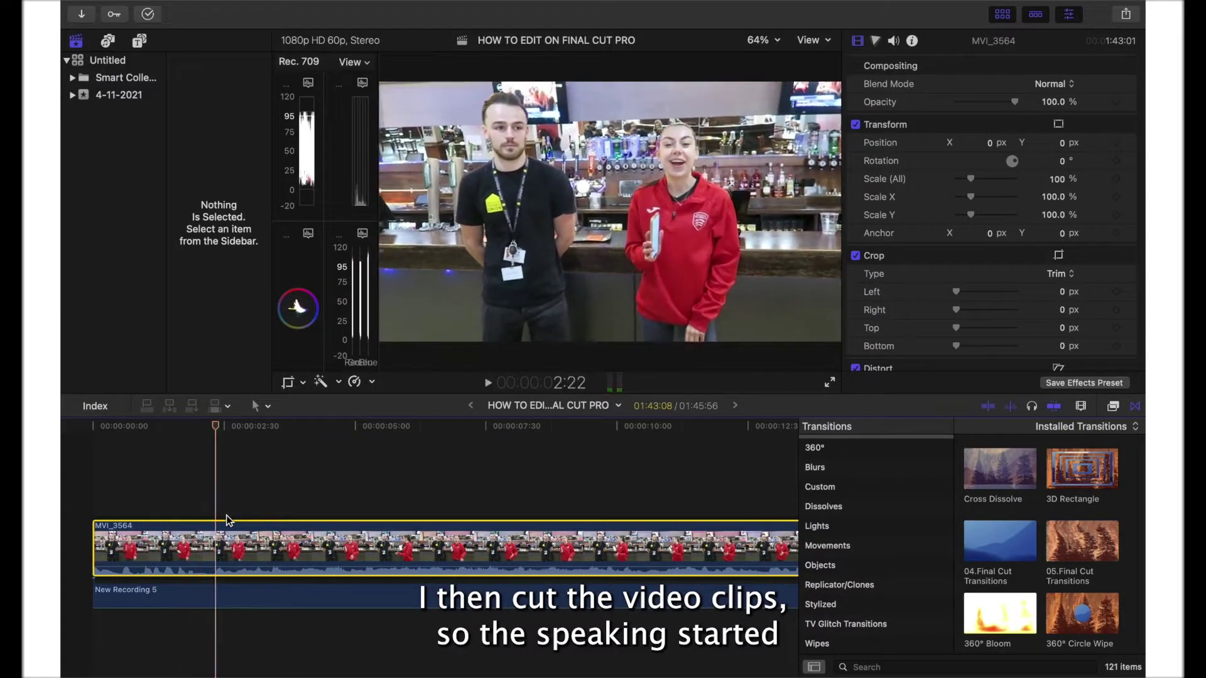
{"action": "left_click", "coordinate": [214, 427]}
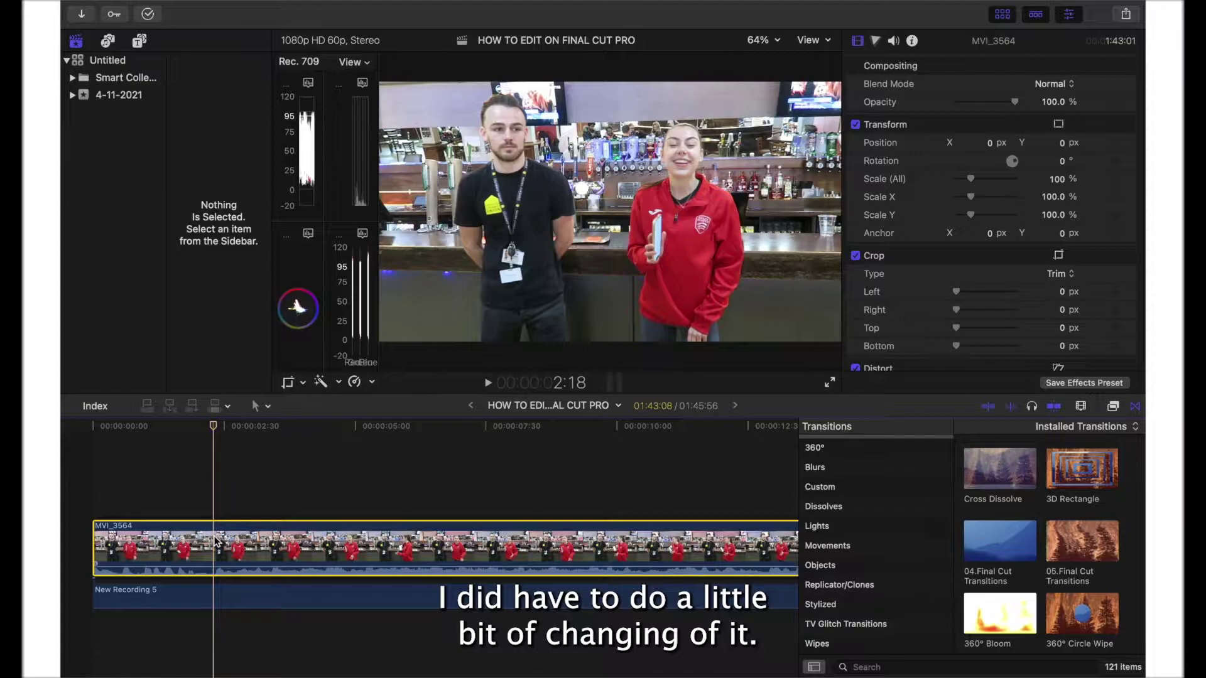
{"action": "key", "text": "super+b"}
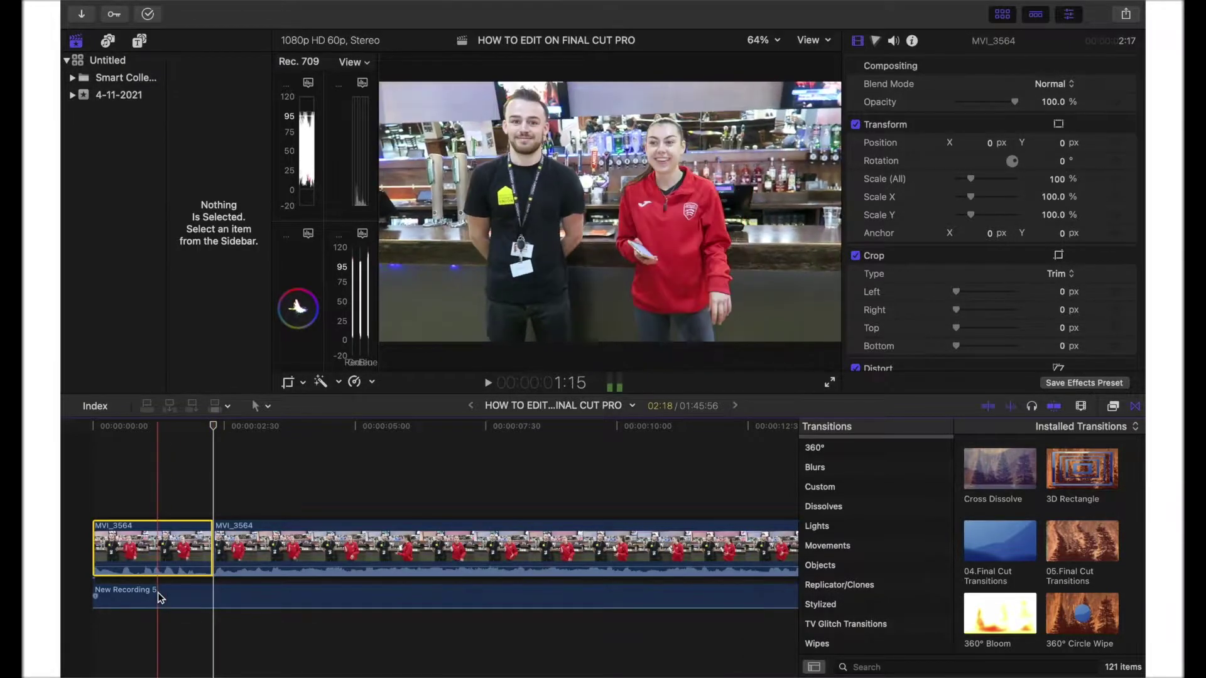
{"action": "left_click", "coordinate": [154, 596]}
{"action": "left_click_drag", "start_coordinate": [145, 600], "coordinate": [237, 594]}
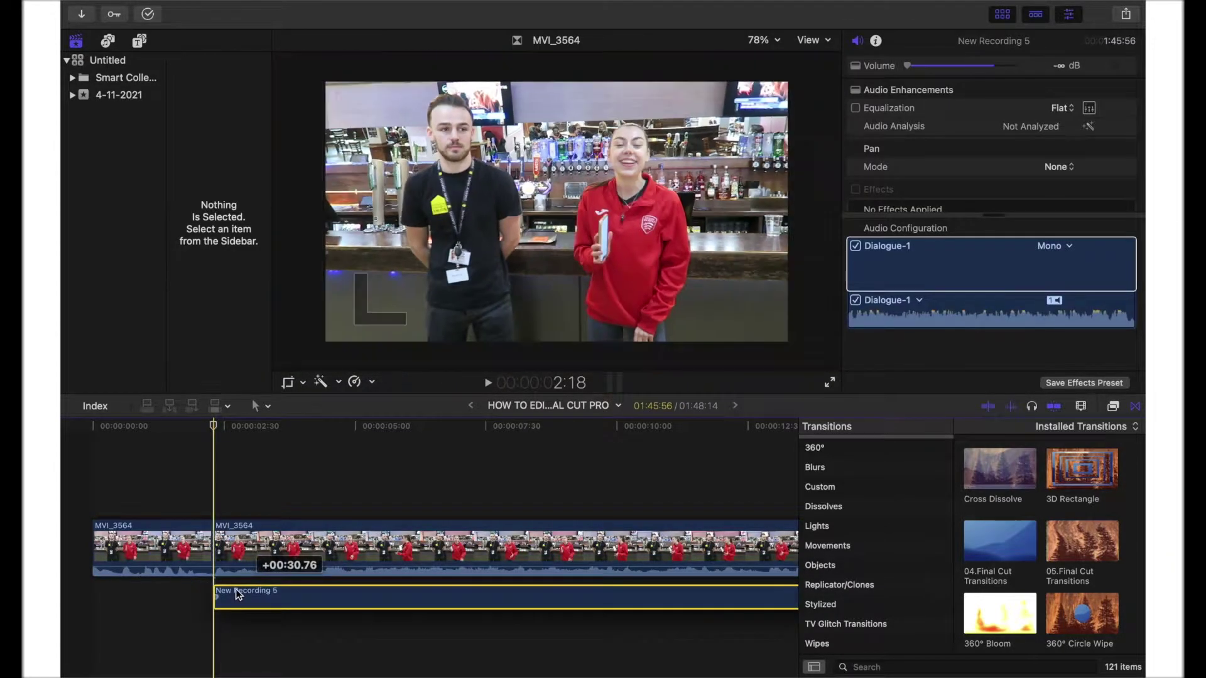
- Delete the opening MVI_3564 piece, check sync, and mute the camera's own audio
{"action": "left_click", "coordinate": [165, 555]}
{"action": "key", "text": "Delete"}
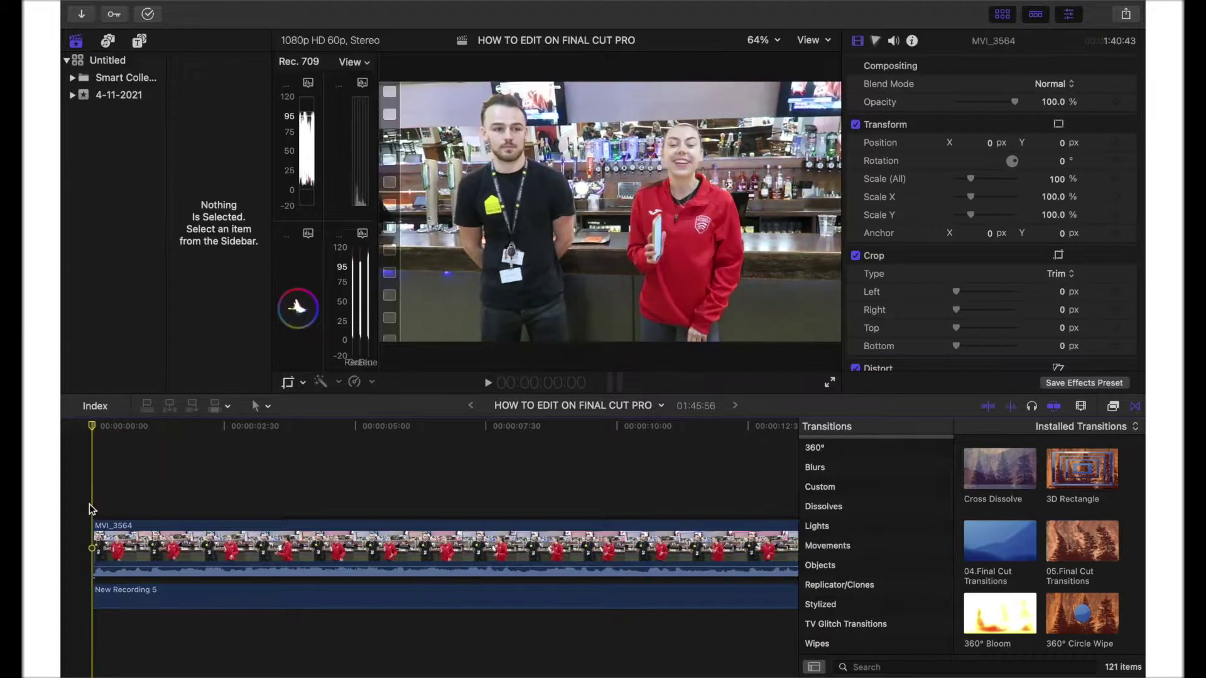
{"action": "key", "text": "space"}
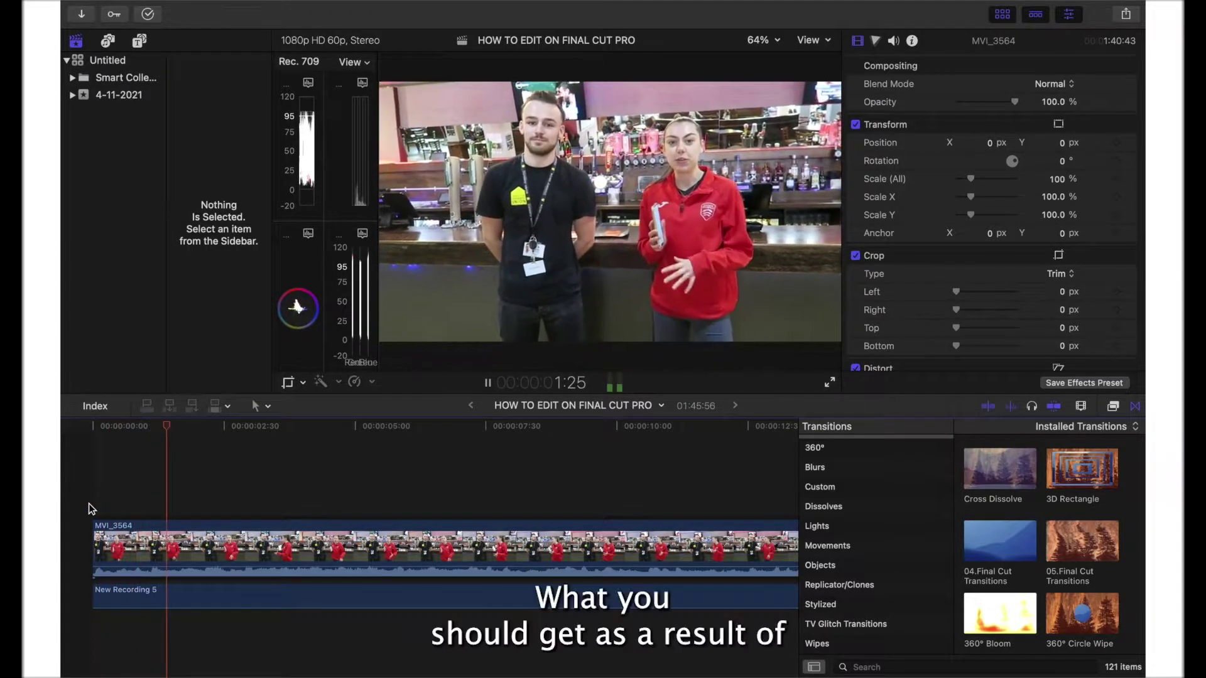
{"action": "mouse_move", "coordinate": [134, 569]}
{"action": "left_mouse_down"}
{"action": "mouse_move", "coordinate": [134, 608]}
{"action": "mouse_move", "coordinate": [135, 593]}
{"action": "left_mouse_up"}
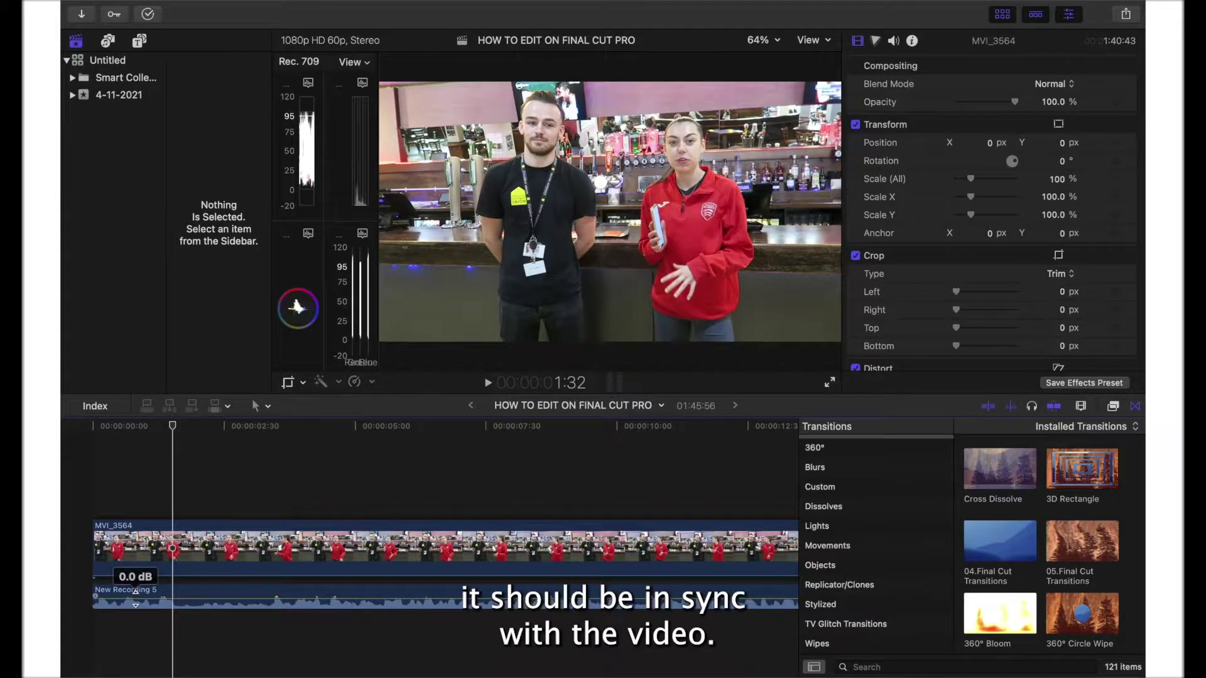
- Trim New Recording 5 at a speech pause, then extend it back to the timeline start
{"action": "key", "text": "space"}
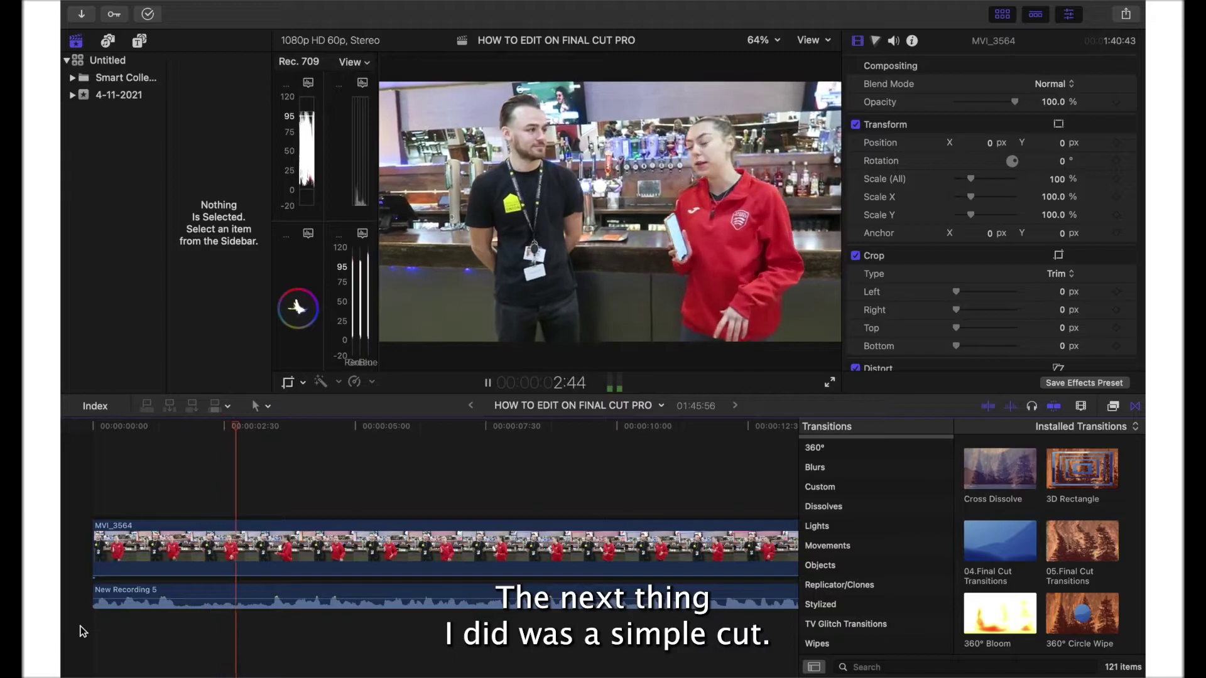
{"action": "key", "text": "space"}
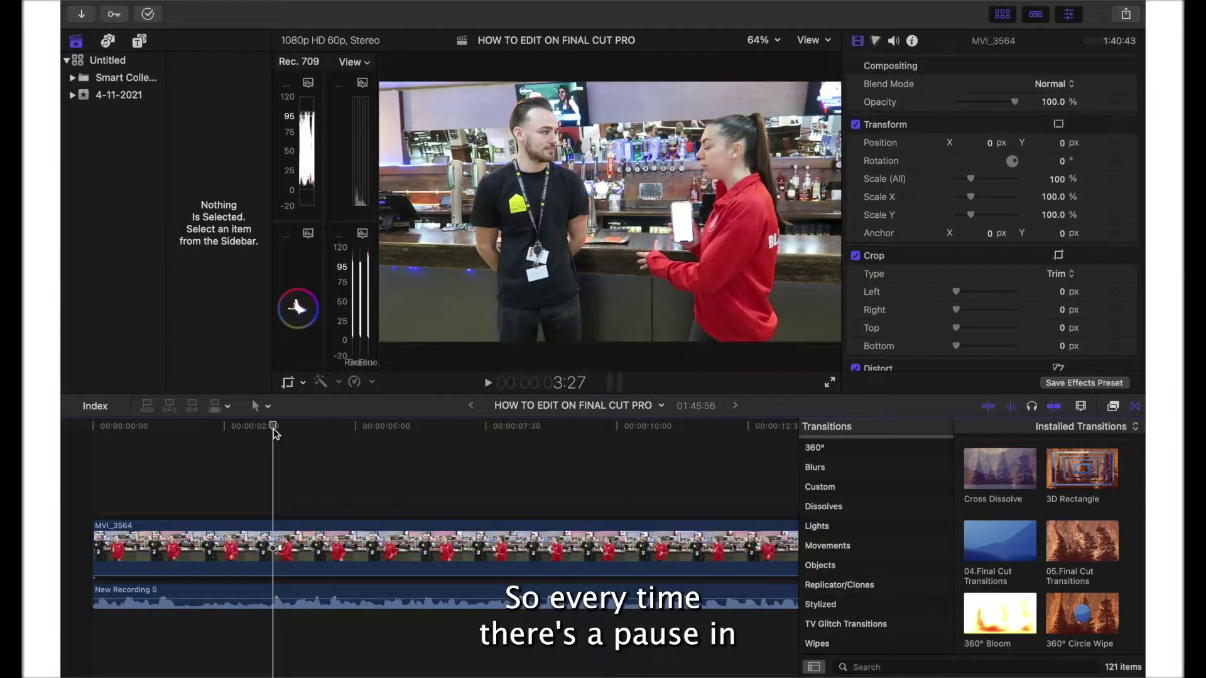
{"action": "left_click", "coordinate": [275, 597]}
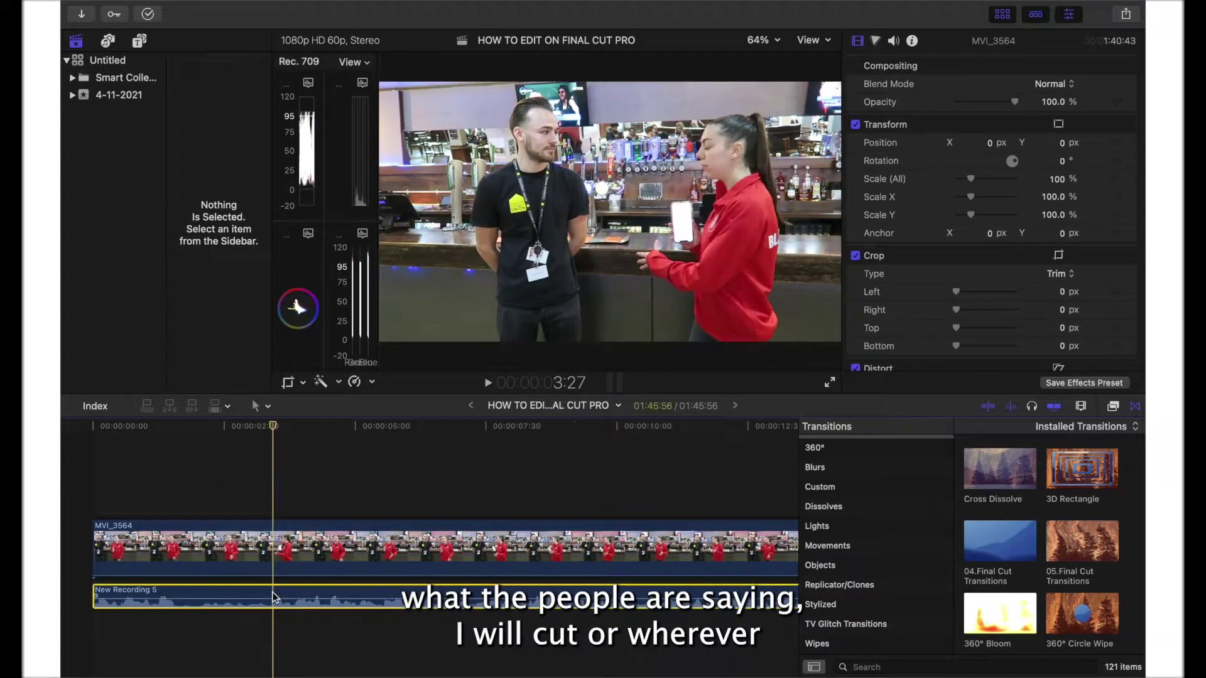
{"action": "key", "text": "alt+bracketleft"}
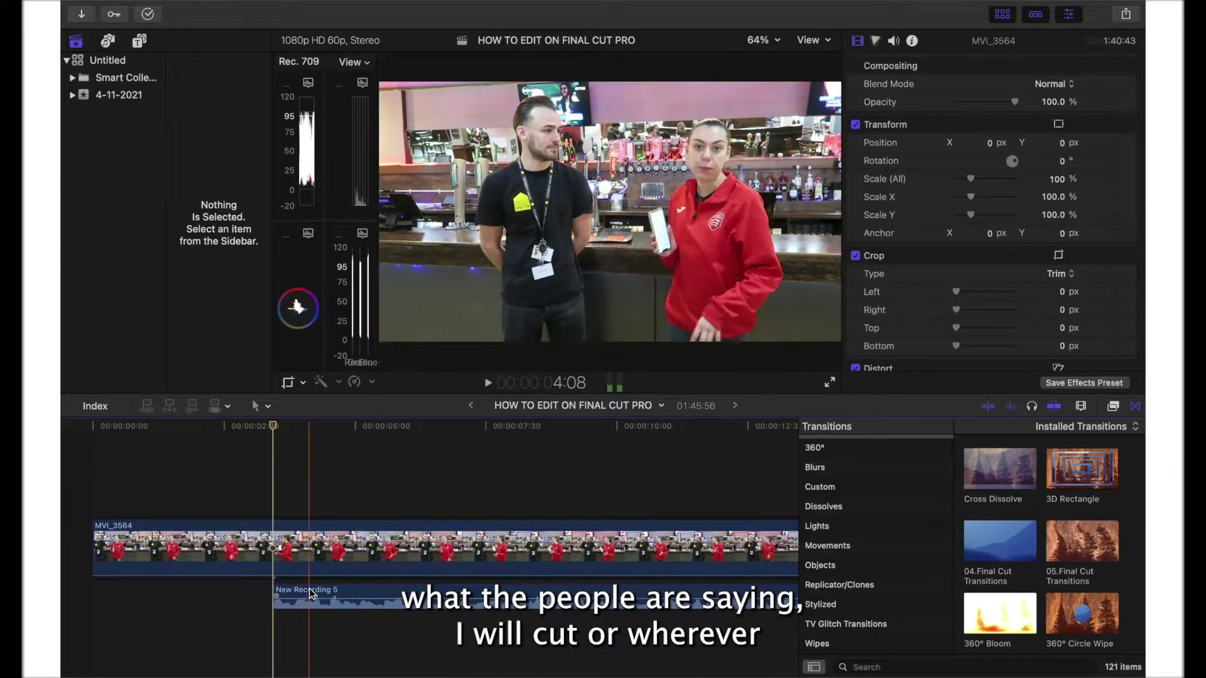
{"action": "left_click_drag", "start_coordinate": [275, 596], "coordinate": [88, 604]}
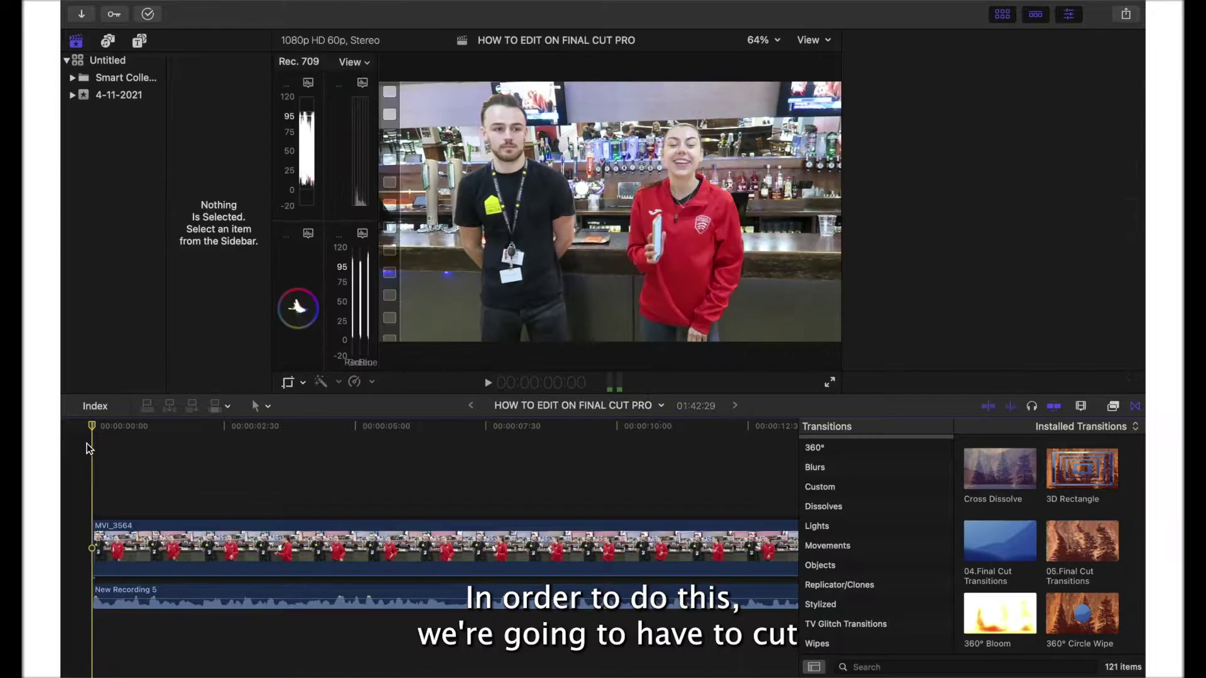
- Split both the interview video and New Recording 5 at 6:45
{"action": "key", "text": "space"}
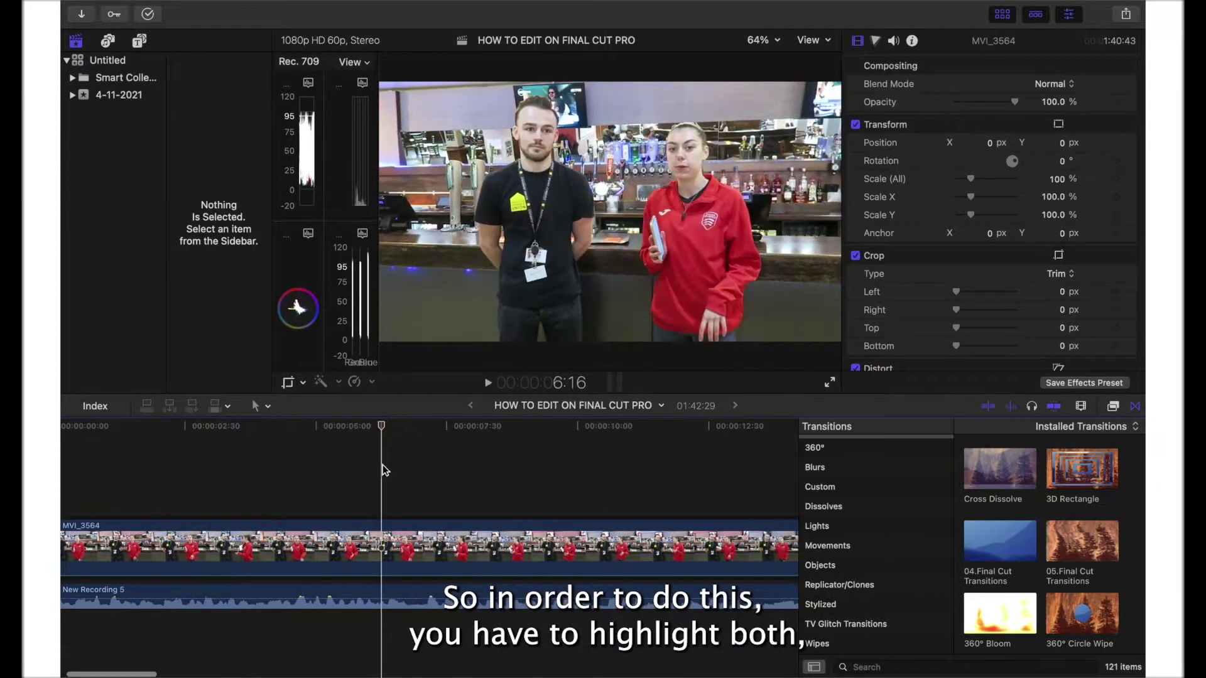
{"action": "key", "text": "space"}
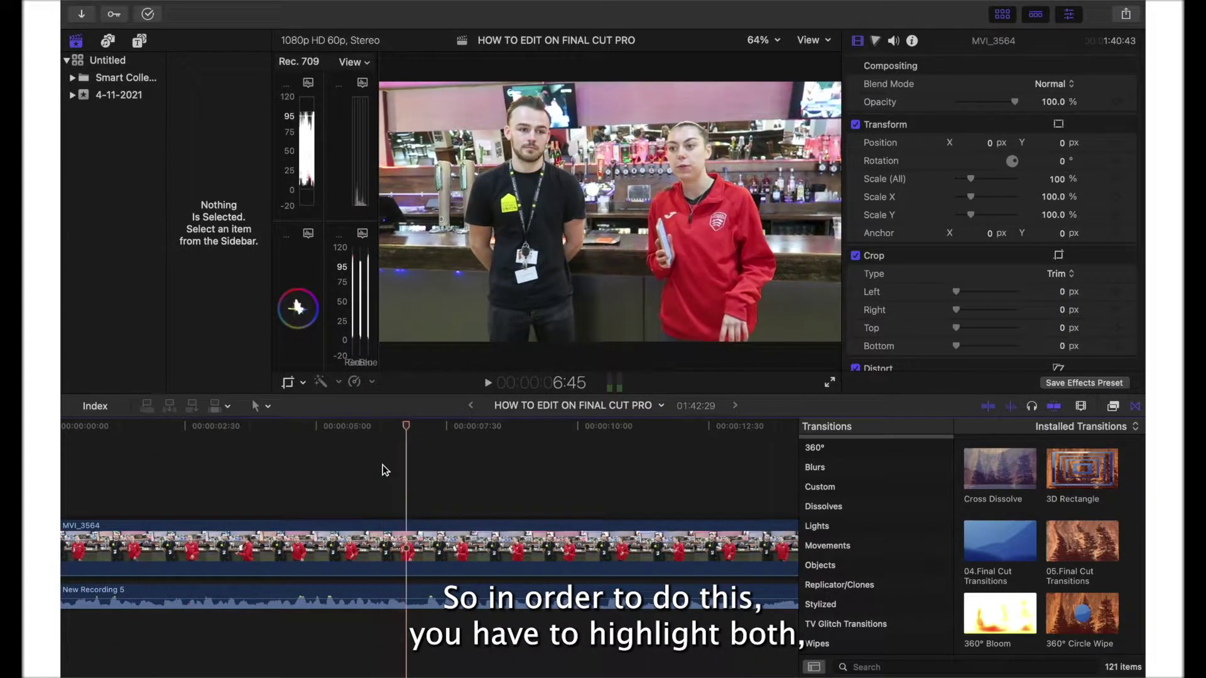
{"action": "left_click", "coordinate": [406, 548]}
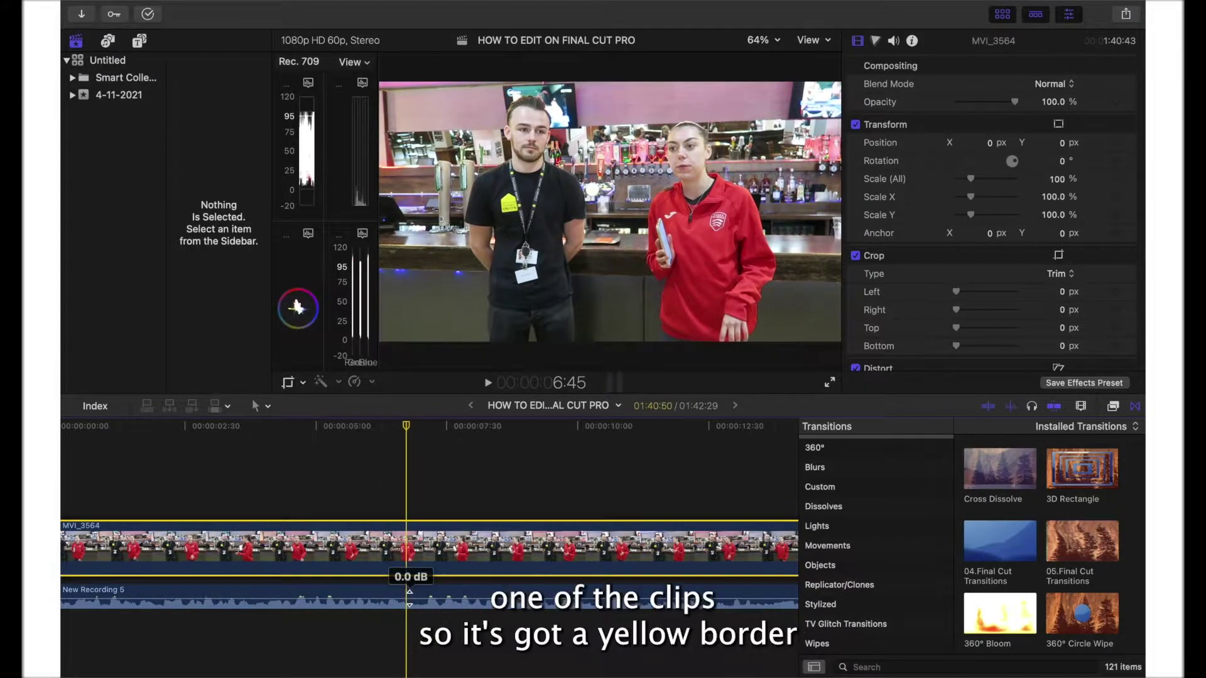
{"action": "left_click", "coordinate": [409, 593], "text": "super"}
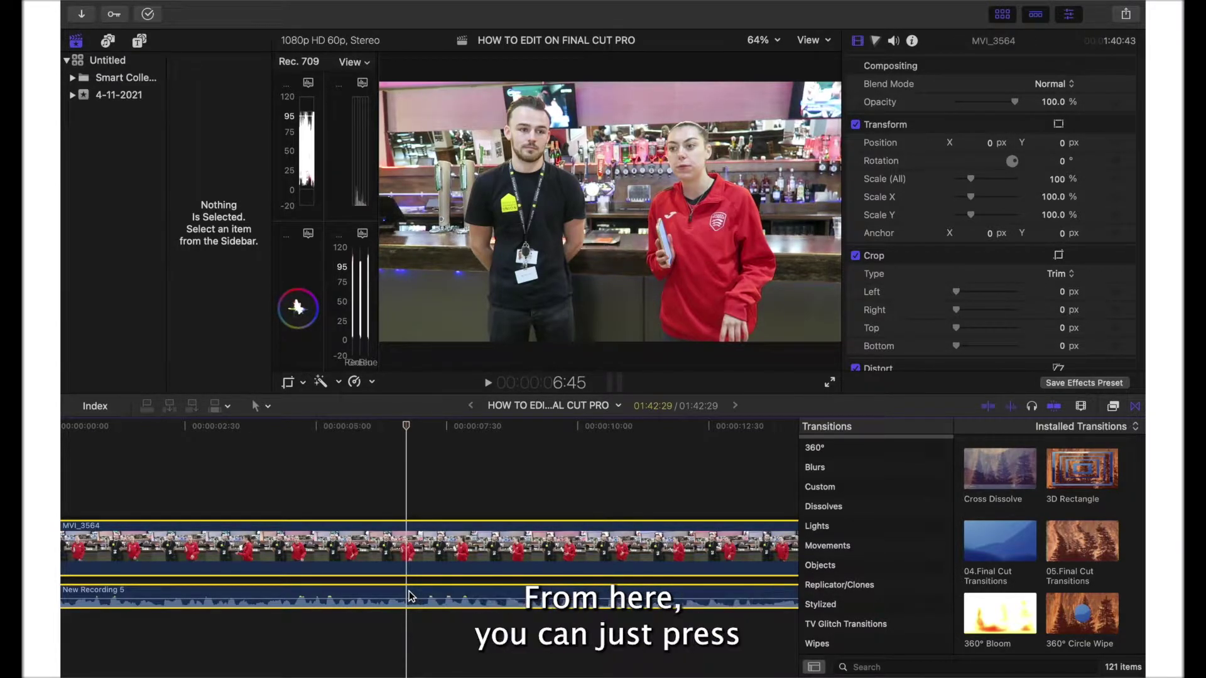
{"action": "key", "text": "super+b"}
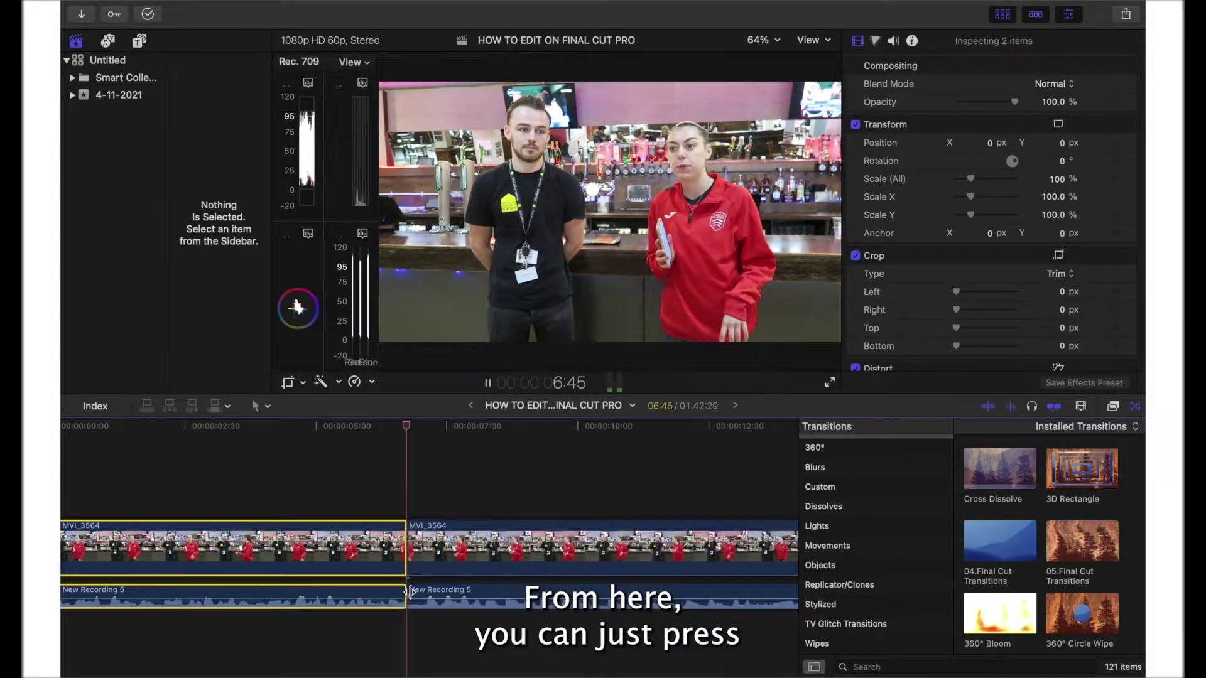
- Split both again at 7:10, delete the short middle piece, and review the join
{"action": "key", "text": "space"}
{"action": "left_click", "coordinate": [435, 548]}
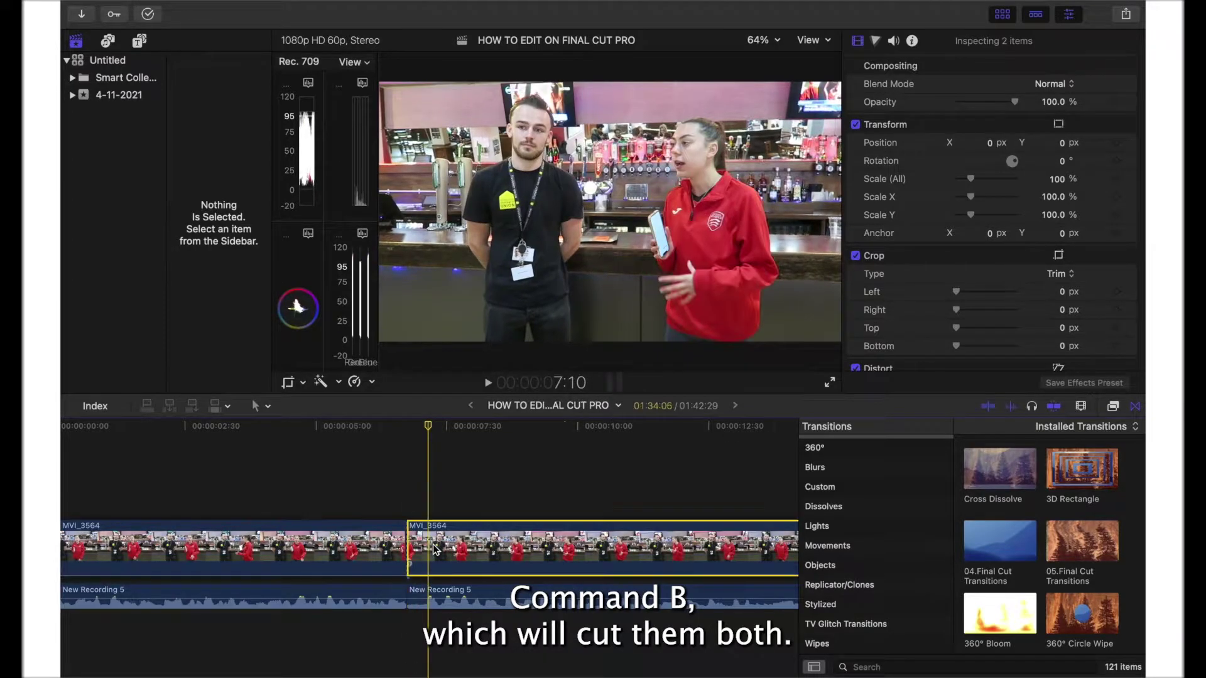
{"action": "left_click", "coordinate": [432, 594], "text": "super"}
{"action": "key", "text": "super+b"}
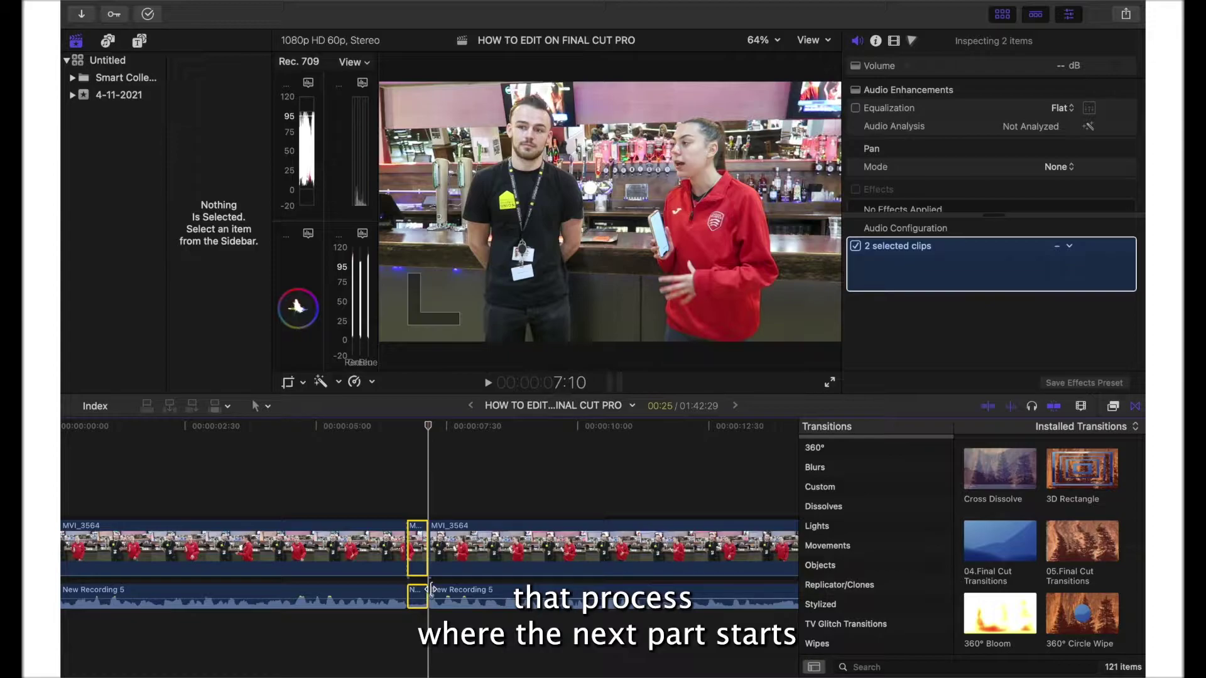
{"action": "key", "text": "BackSpace"}
{"action": "left_click", "coordinate": [389, 494]}
{"action": "key", "text": "space"}
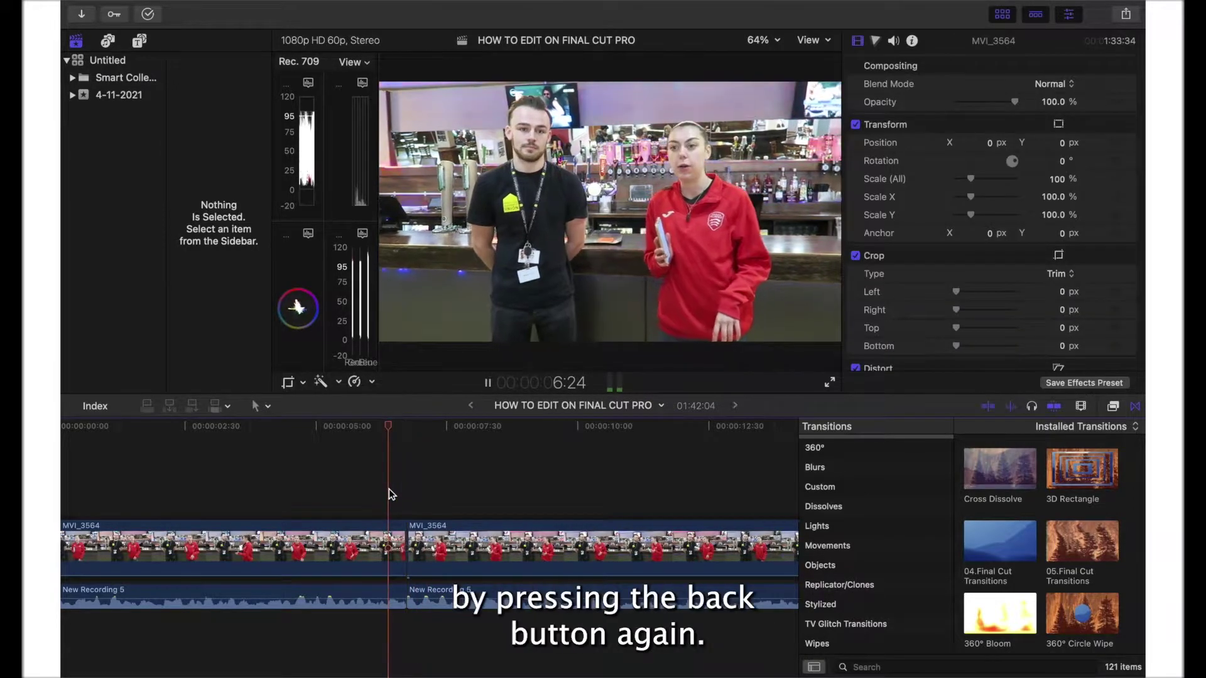
{"action": "scroll", "coordinate": [390, 494], "scroll_direction": "right", "scroll_amount": 3}
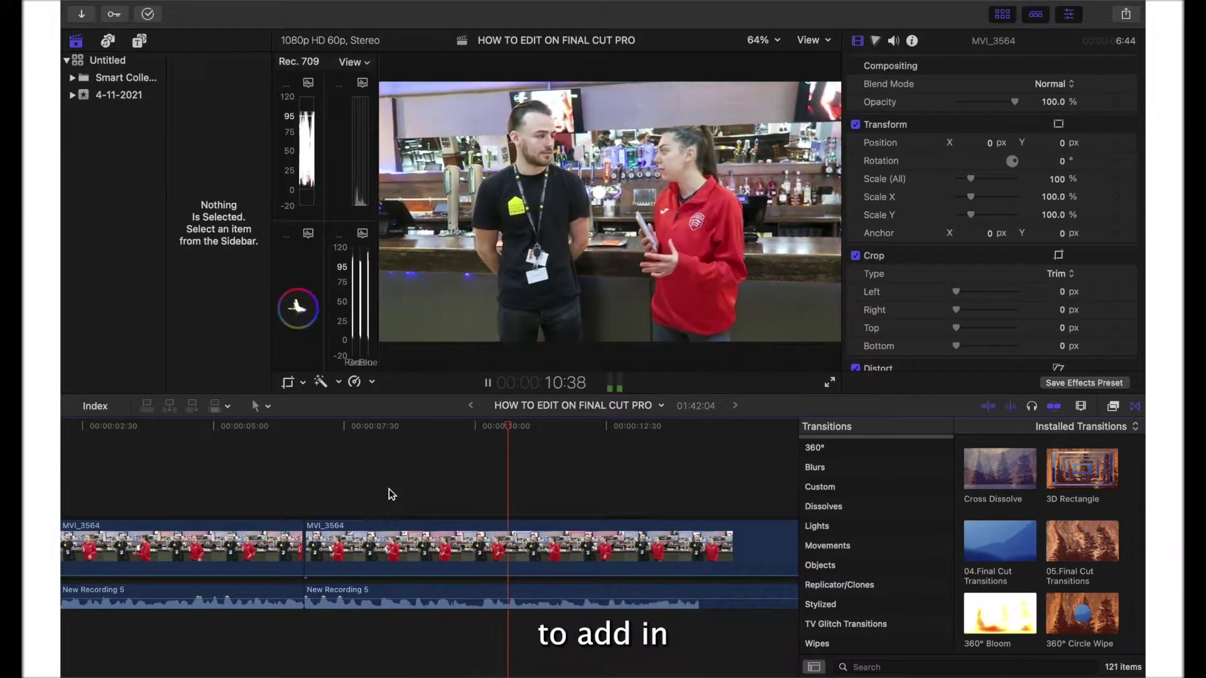
- Zoom out to the whole edit, drop Cross Dissolve between the MVI_3564 pieces, and preview it
{"action": "key", "text": "space"}
{"action": "key", "text": "super+minus"}
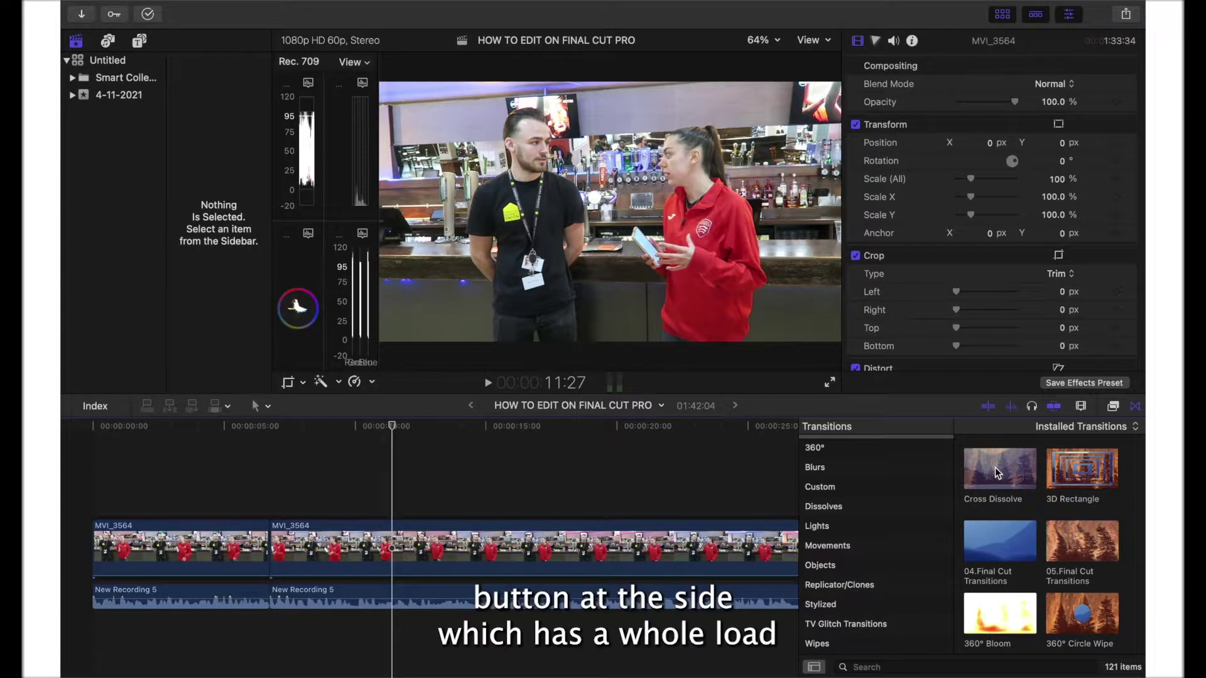
{"action": "left_click_drag", "start_coordinate": [993, 468], "coordinate": [265, 537]}
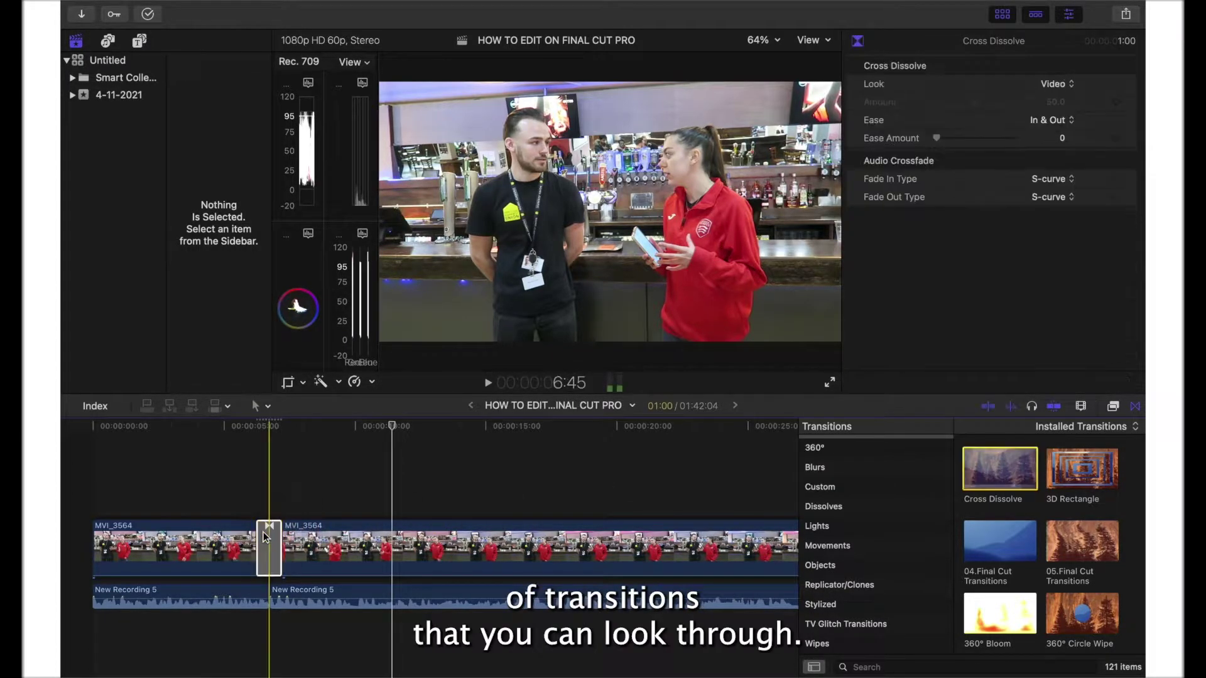
{"action": "left_click", "coordinate": [234, 491]}
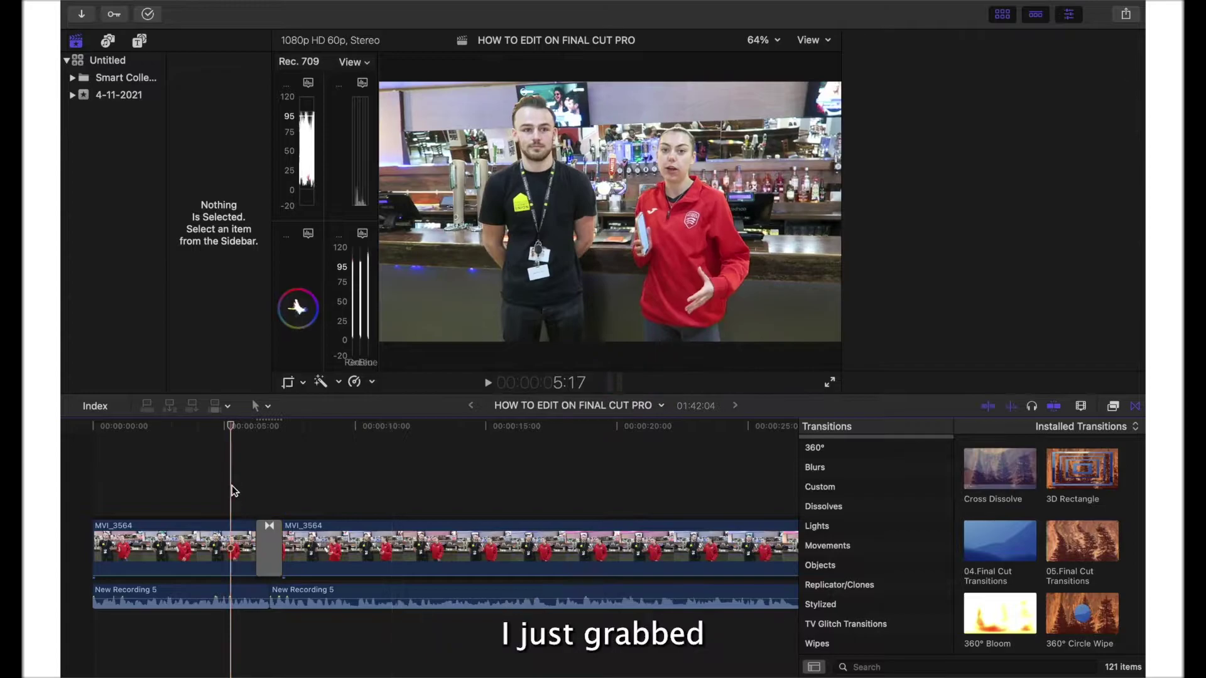
{"action": "key", "text": "space"}
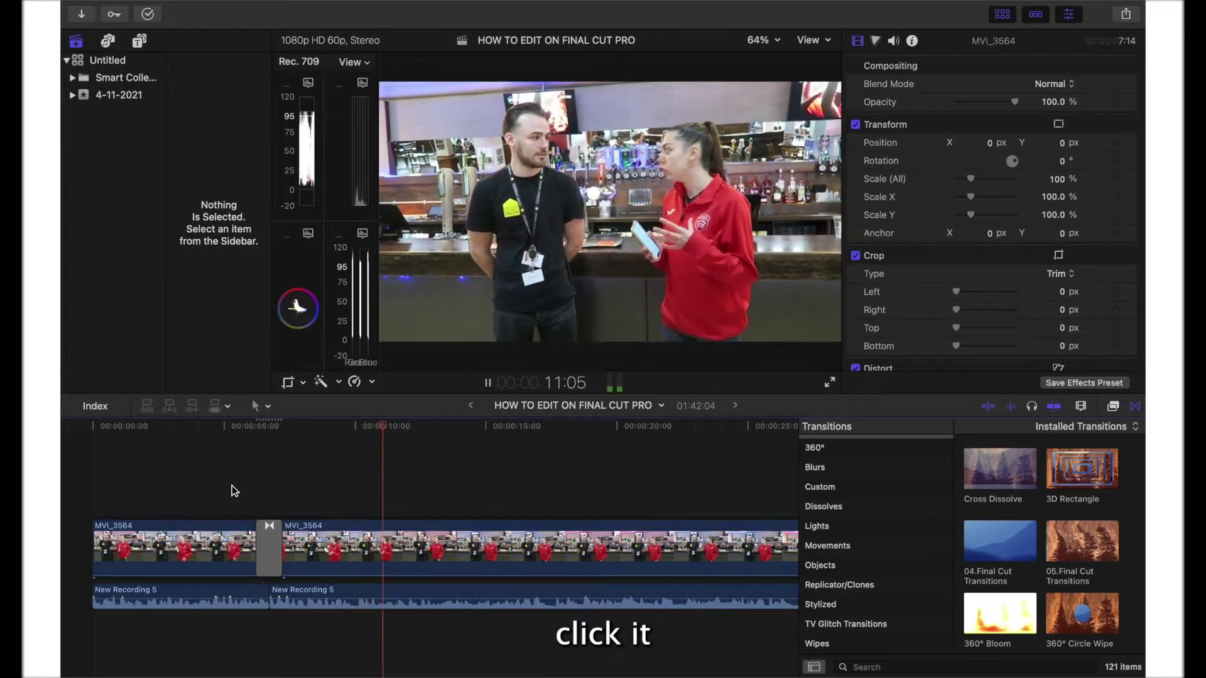
{"action": "key", "text": "space"}
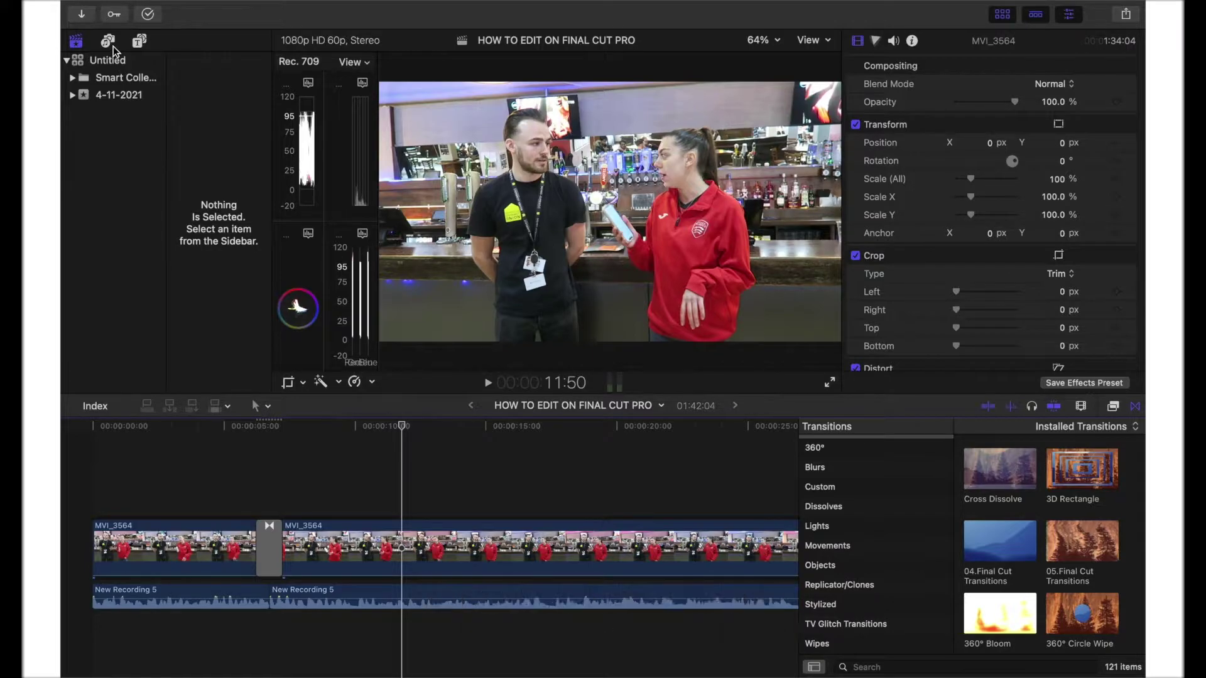
- Drag Basic Title from Titles and Generators onto the lane above the second MVI_3564 clip
{"action": "left_click", "coordinate": [139, 40]}
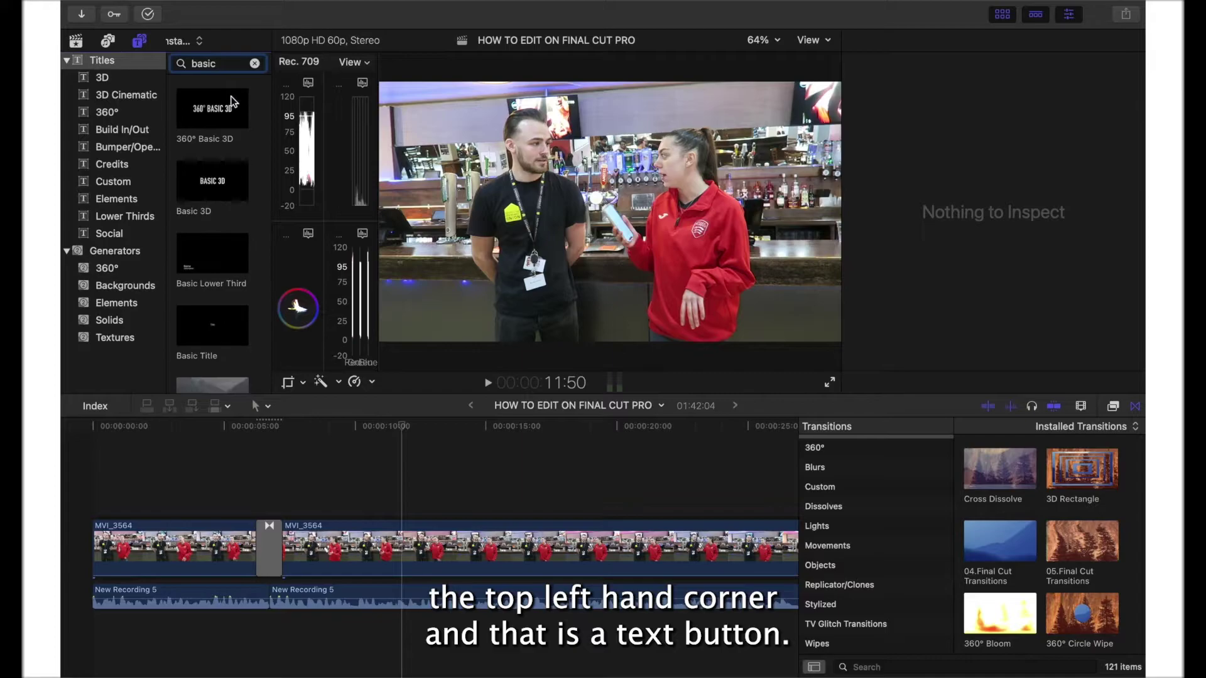
{"action": "left_click", "coordinate": [213, 333]}
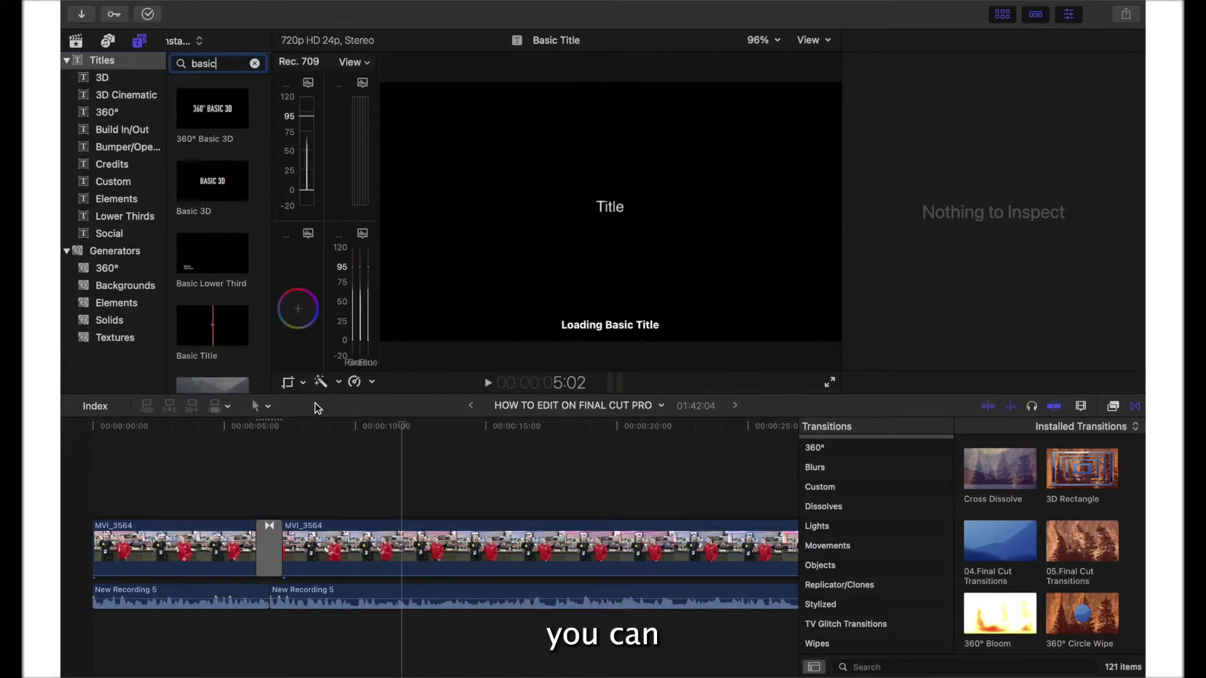
{"action": "left_click_drag", "start_coordinate": [317, 453], "coordinate": [285, 489]}
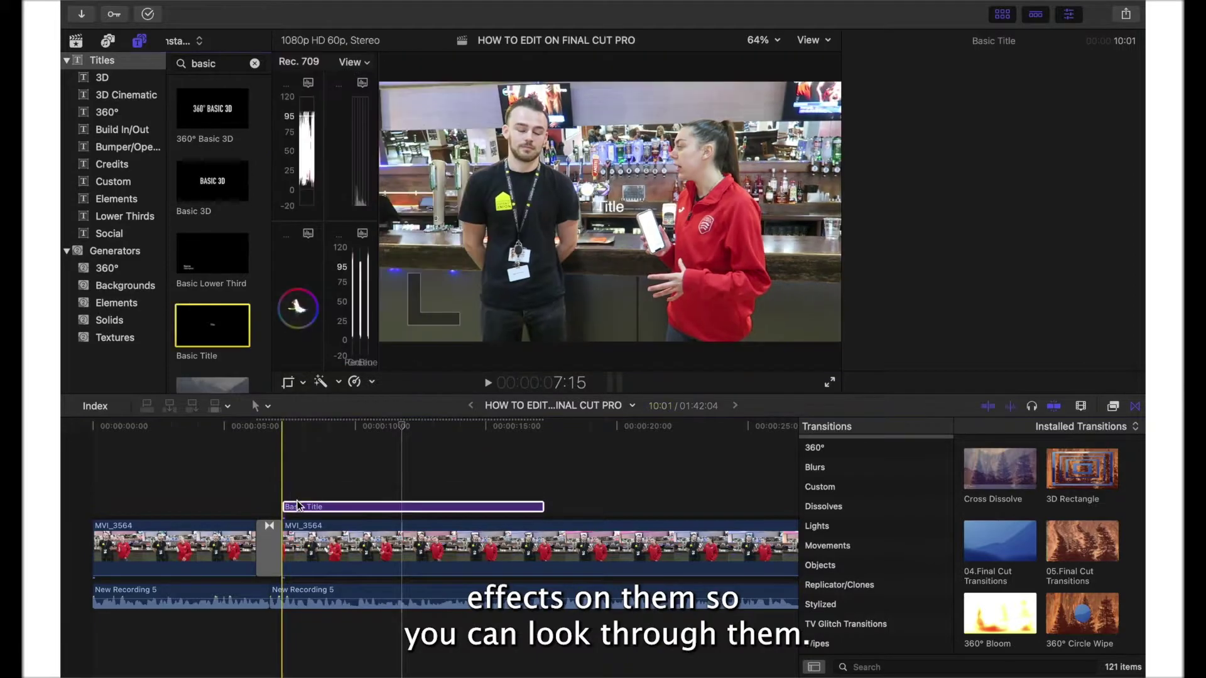
- Replace the title's placeholder with 'How does it feel to be back at work?'
{"action": "left_click", "coordinate": [622, 213]}
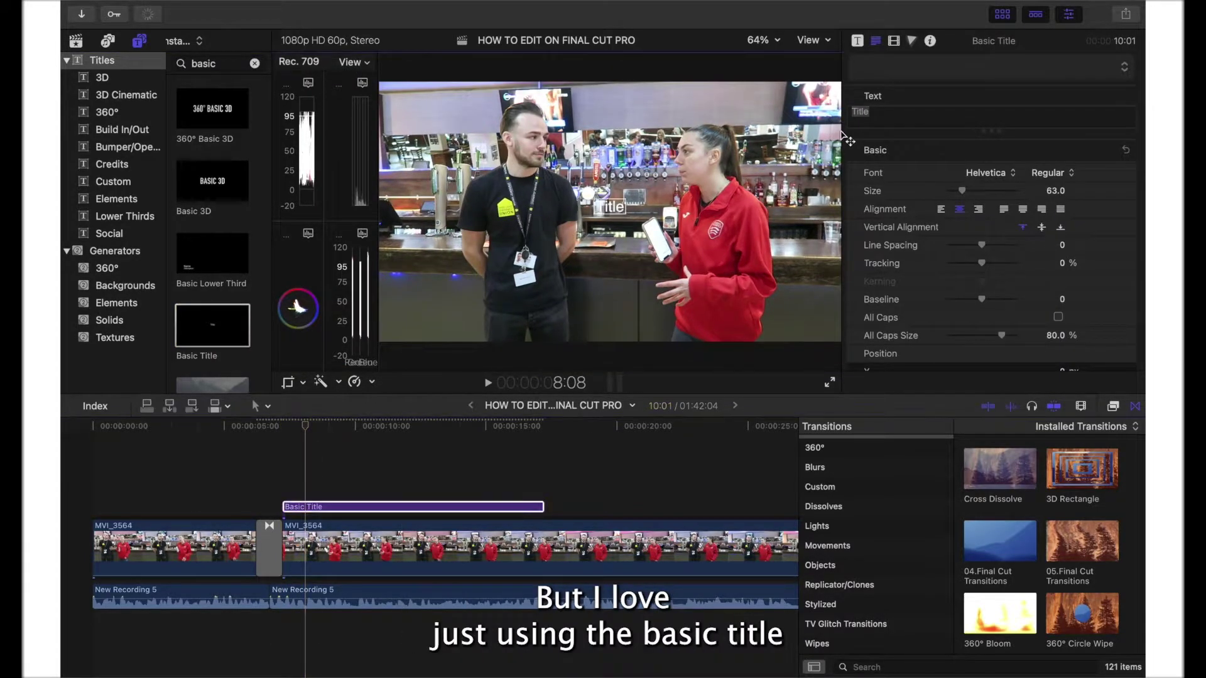
{"action": "type", "text": "Tit"}
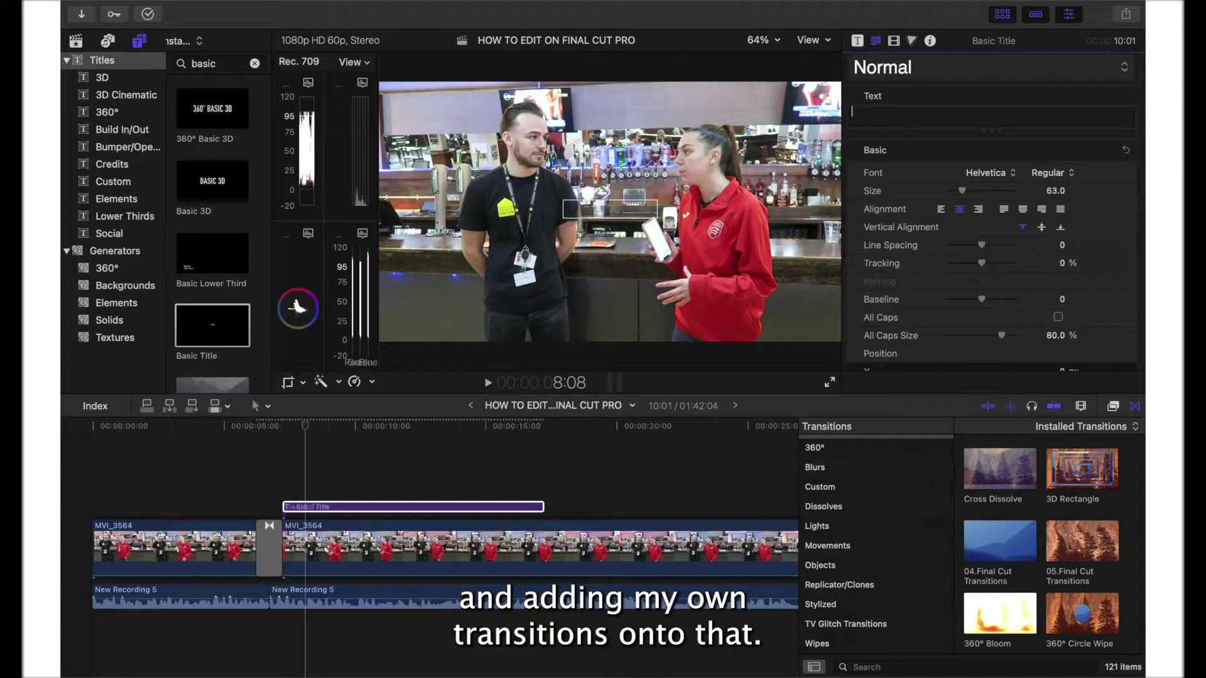
{"action": "type", "text": "ow does"}
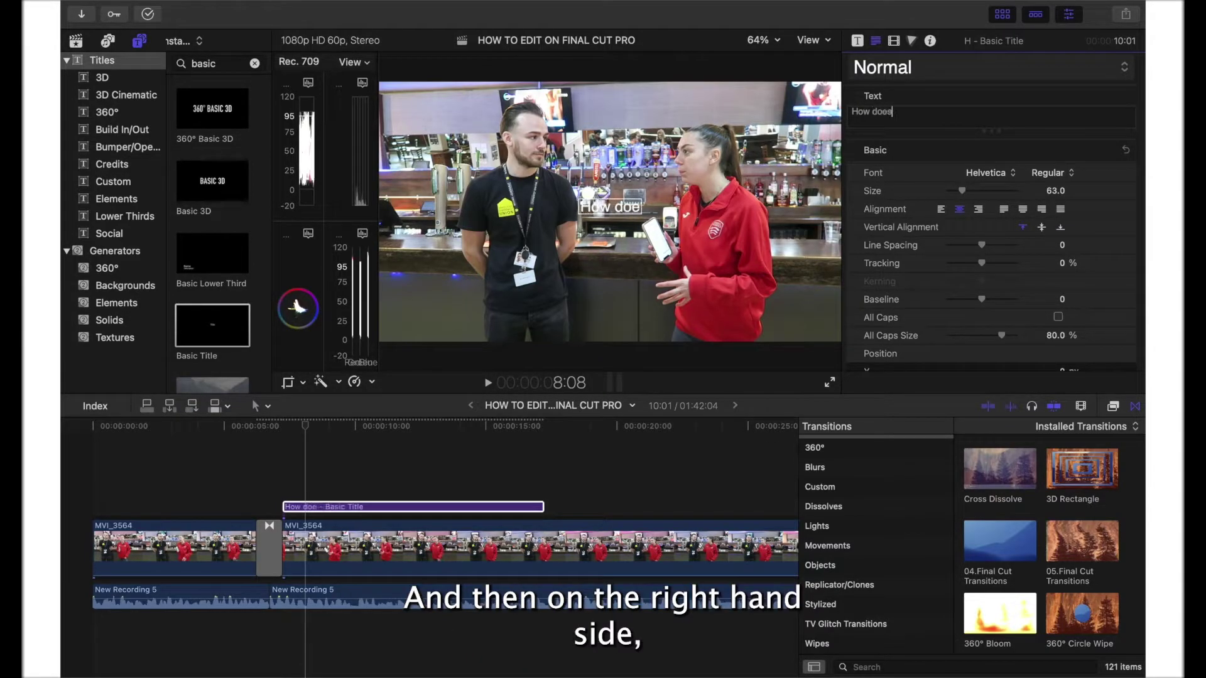
{"action": "type", "text": " it feel t"}
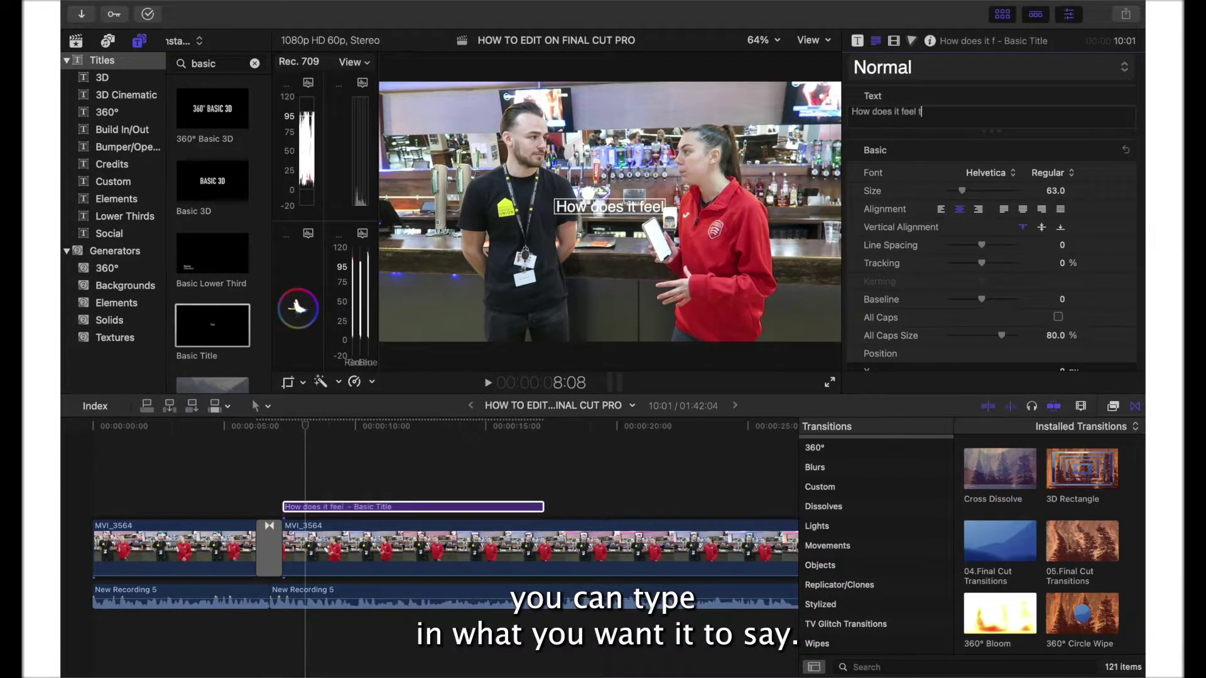
{"action": "type", "text": "o be back a"}
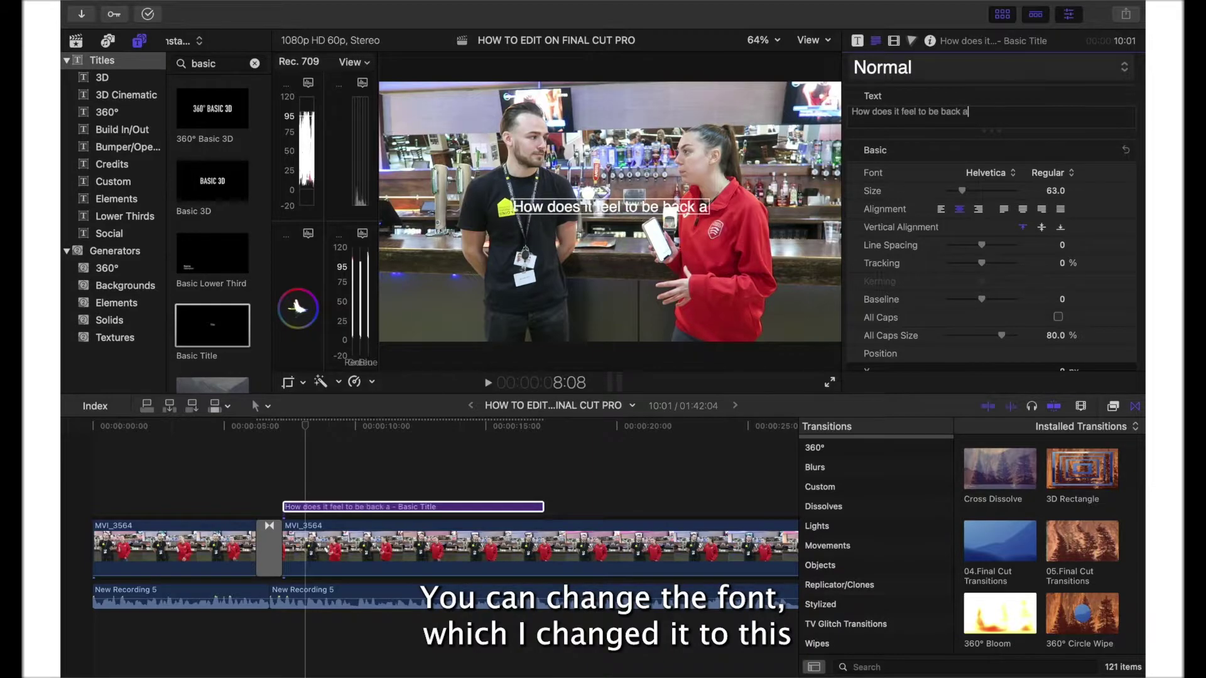
{"action": "type", "text": "t work"}
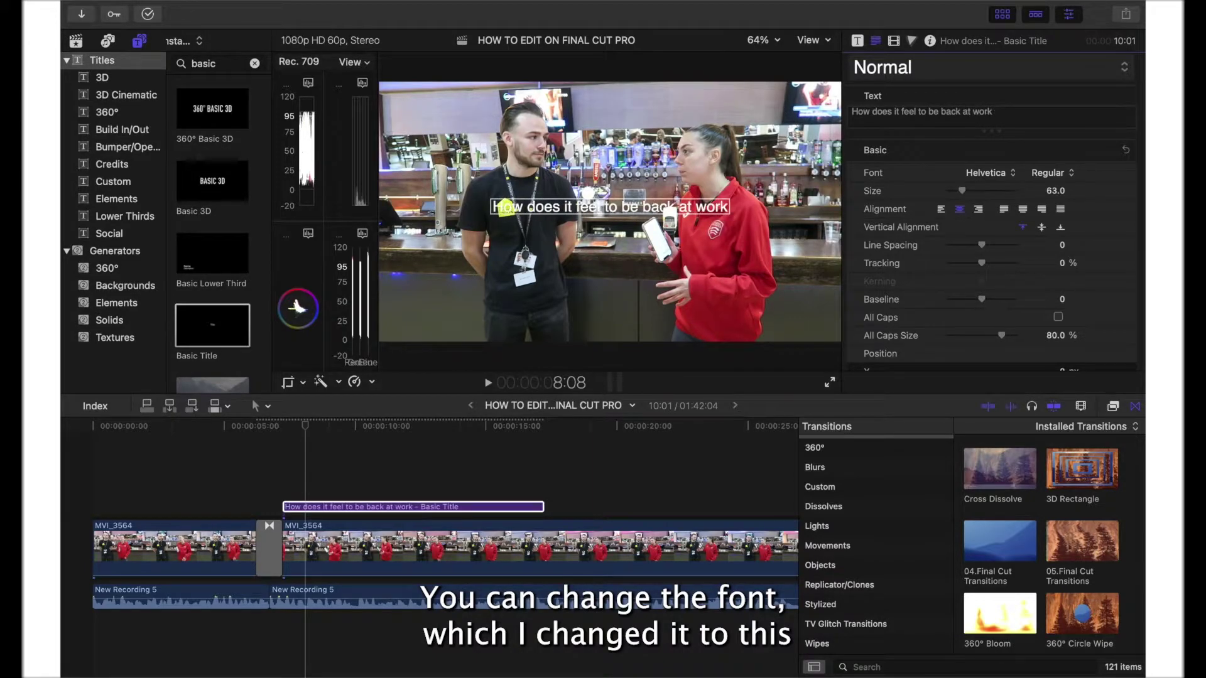
{"action": "type", "text": "?"}
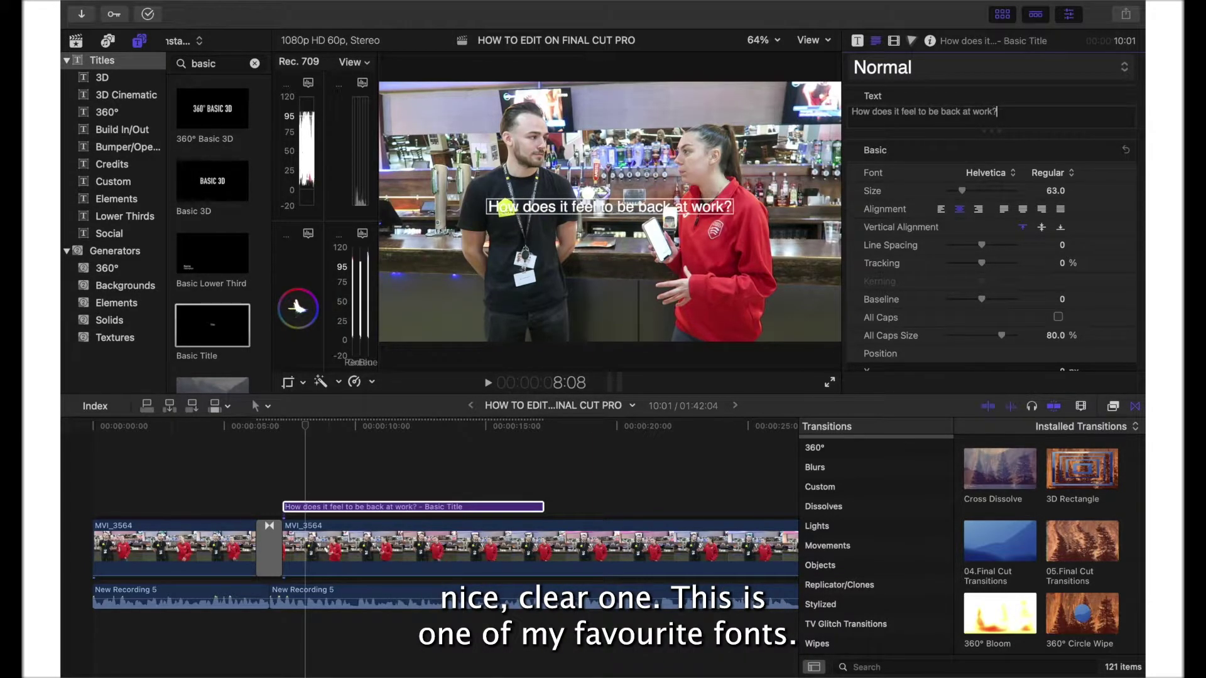
- Change the title font to Bebas Neue, size 126, and drag it down to the lower third
{"action": "left_click", "coordinate": [1004, 173]}
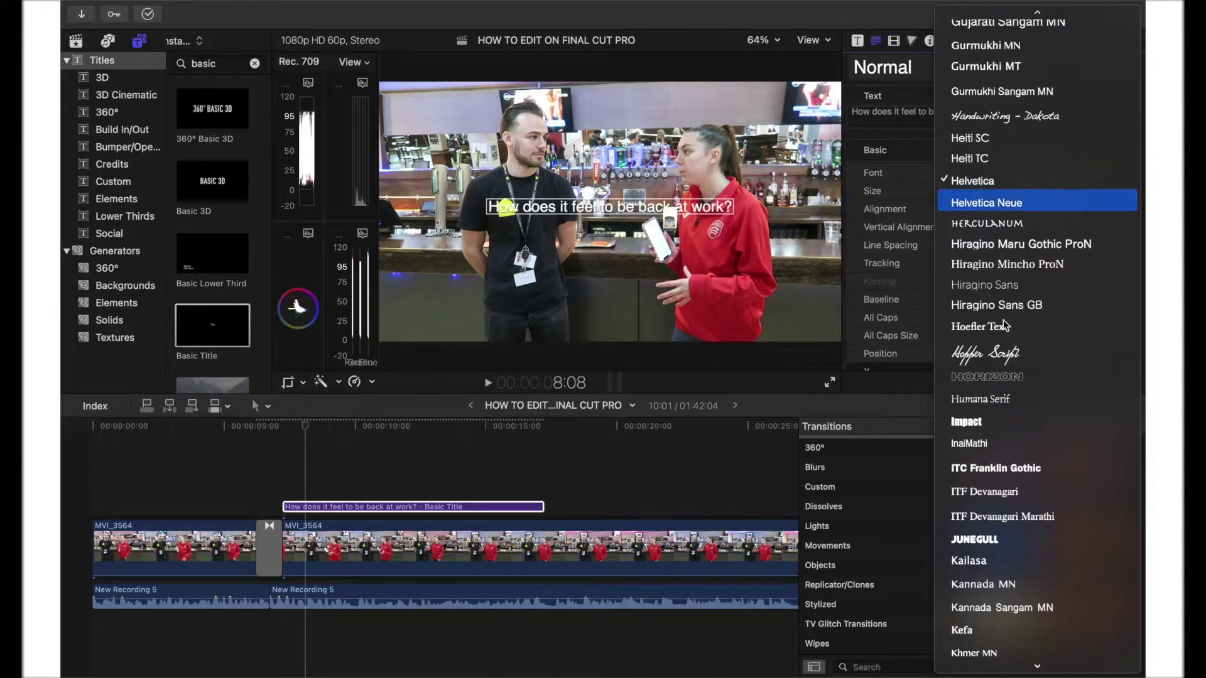
{"action": "key", "text": "b"}
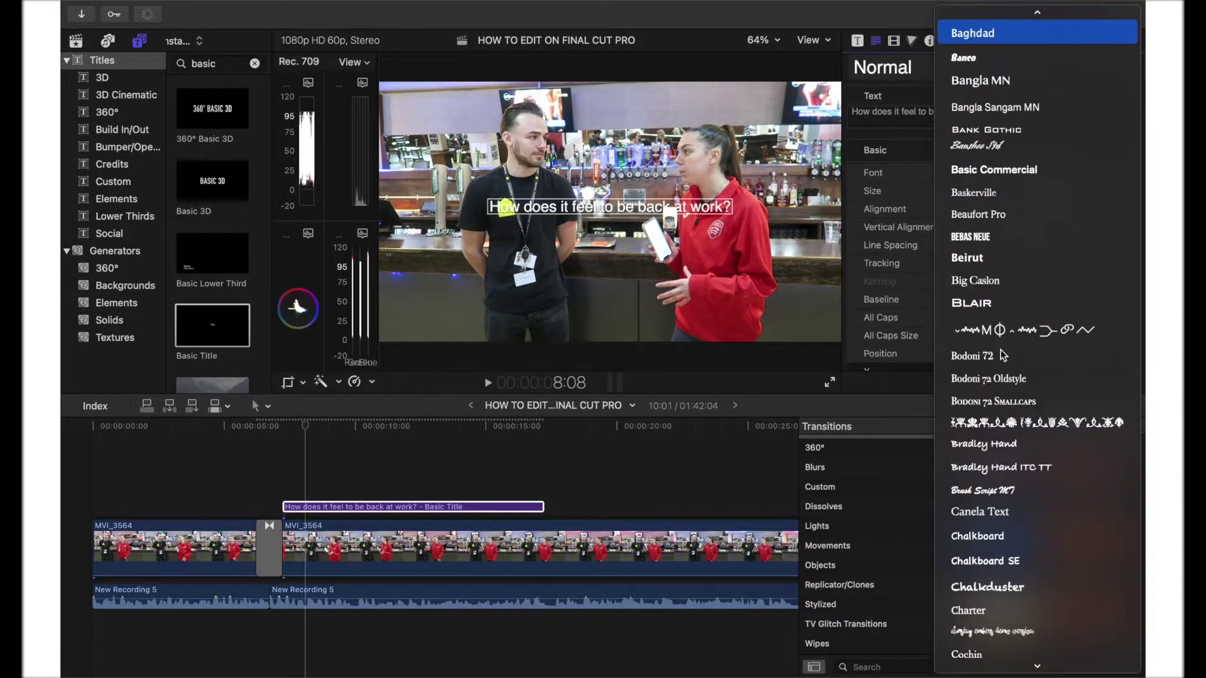
{"action": "left_click", "coordinate": [1030, 238]}
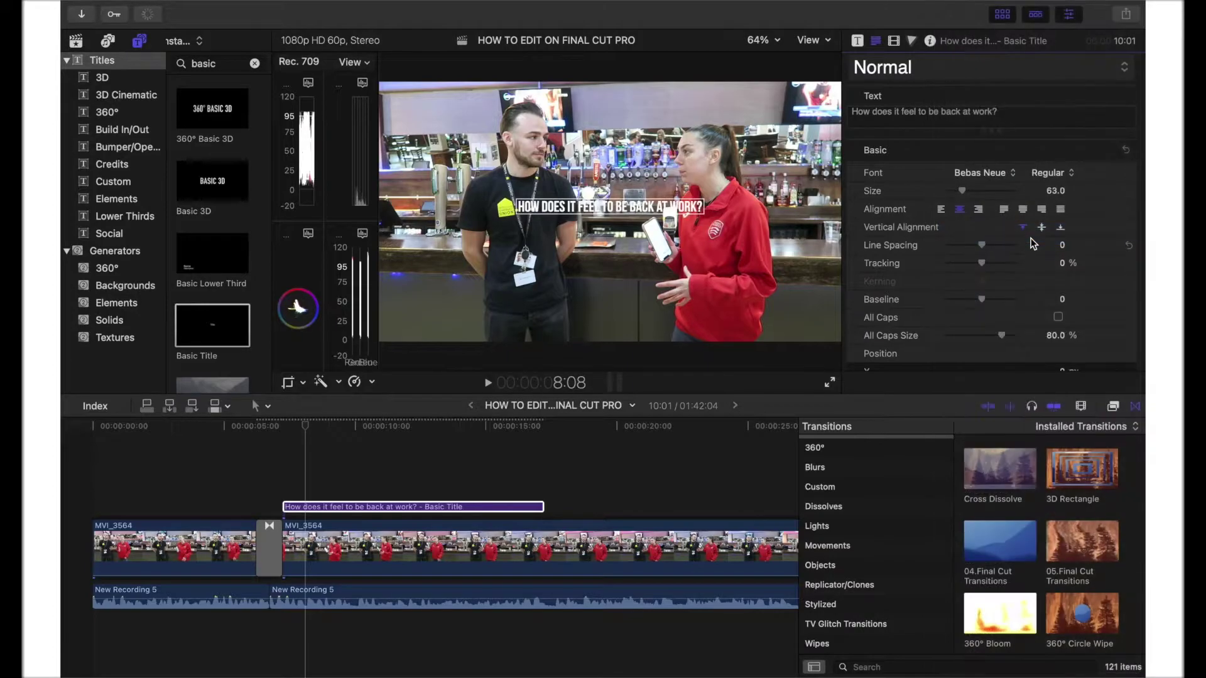
{"action": "left_click_drag", "start_coordinate": [962, 188], "coordinate": [977, 188]}
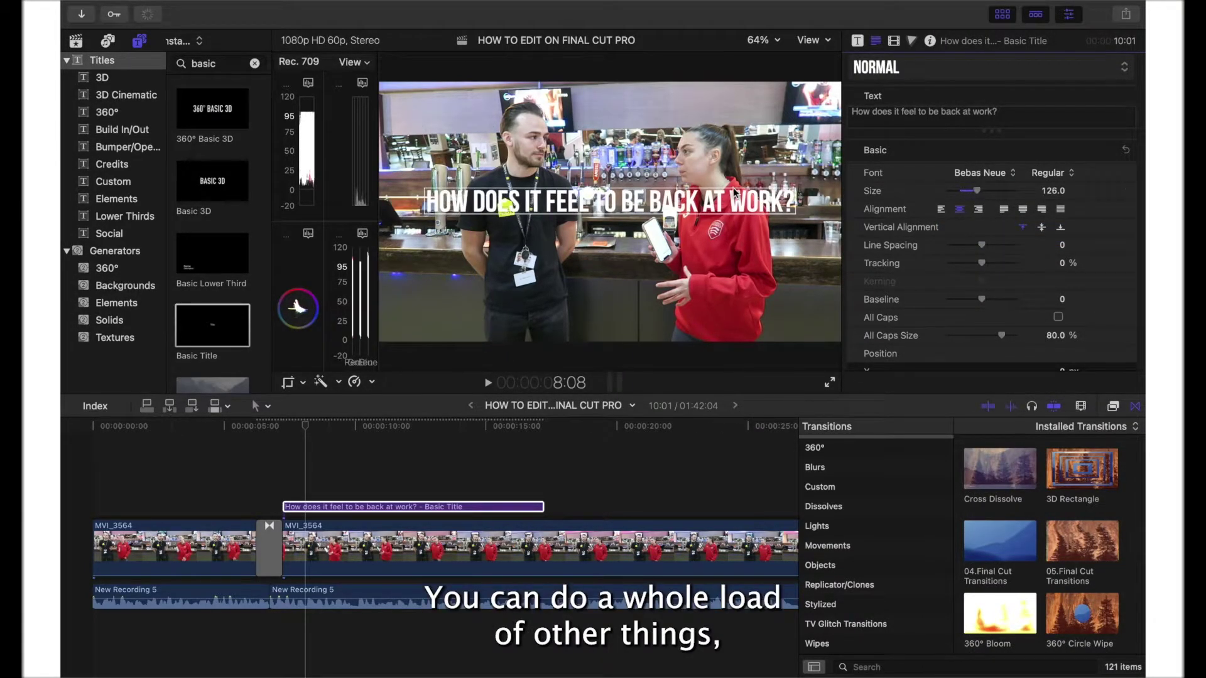
{"action": "left_click_drag", "start_coordinate": [721, 203], "coordinate": [724, 315]}
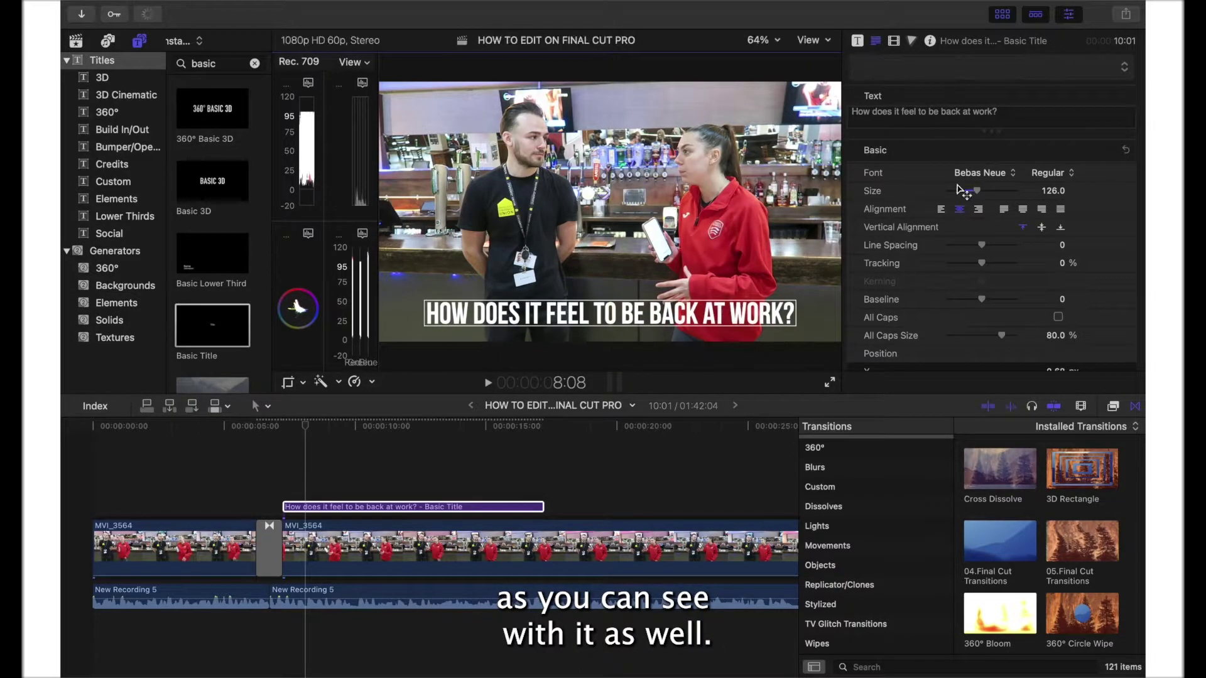
- In the title's Outline settings, switch the colour from red to black and set width 7.0
{"action": "scroll", "coordinate": [1009, 269], "scroll_direction": "down", "scroll_amount": 6}
{"action": "scroll", "coordinate": [1009, 268], "scroll_direction": "down", "scroll_amount": 3}
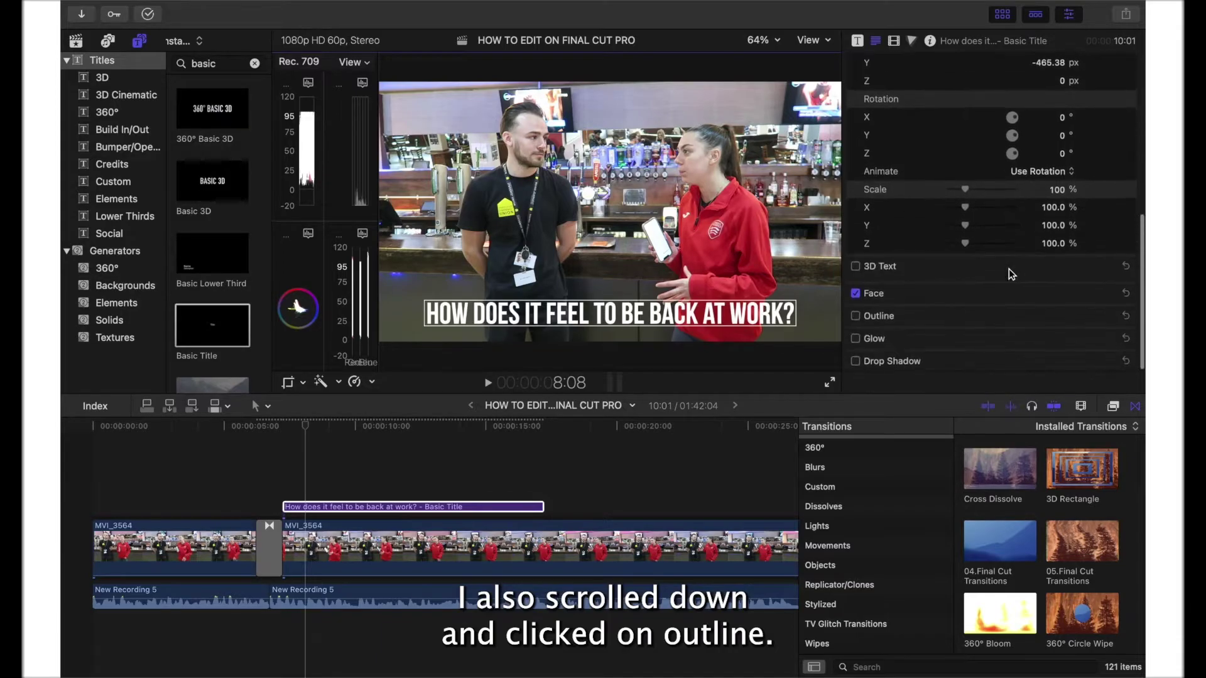
{"action": "left_click", "coordinate": [1104, 317]}
{"action": "scroll", "coordinate": [1030, 342], "scroll_direction": "down", "scroll_amount": 2}
{"action": "scroll", "coordinate": [1030, 342], "scroll_direction": "down", "scroll_amount": 2}
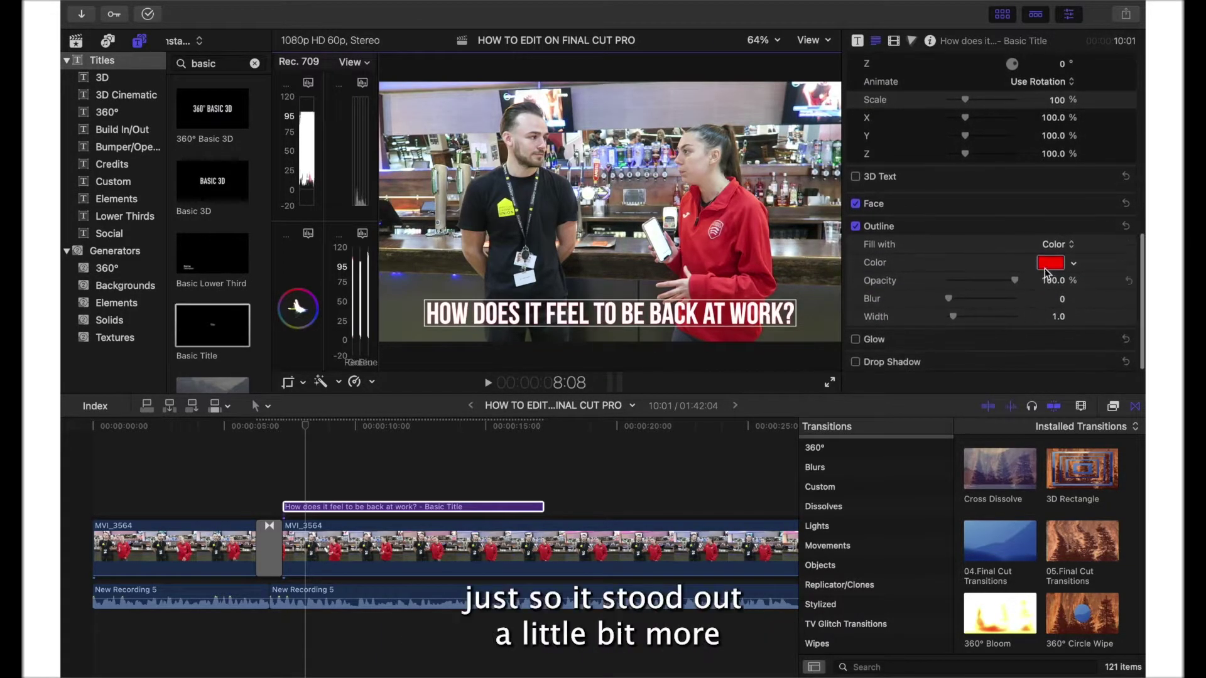
{"action": "left_click", "coordinate": [1059, 267]}
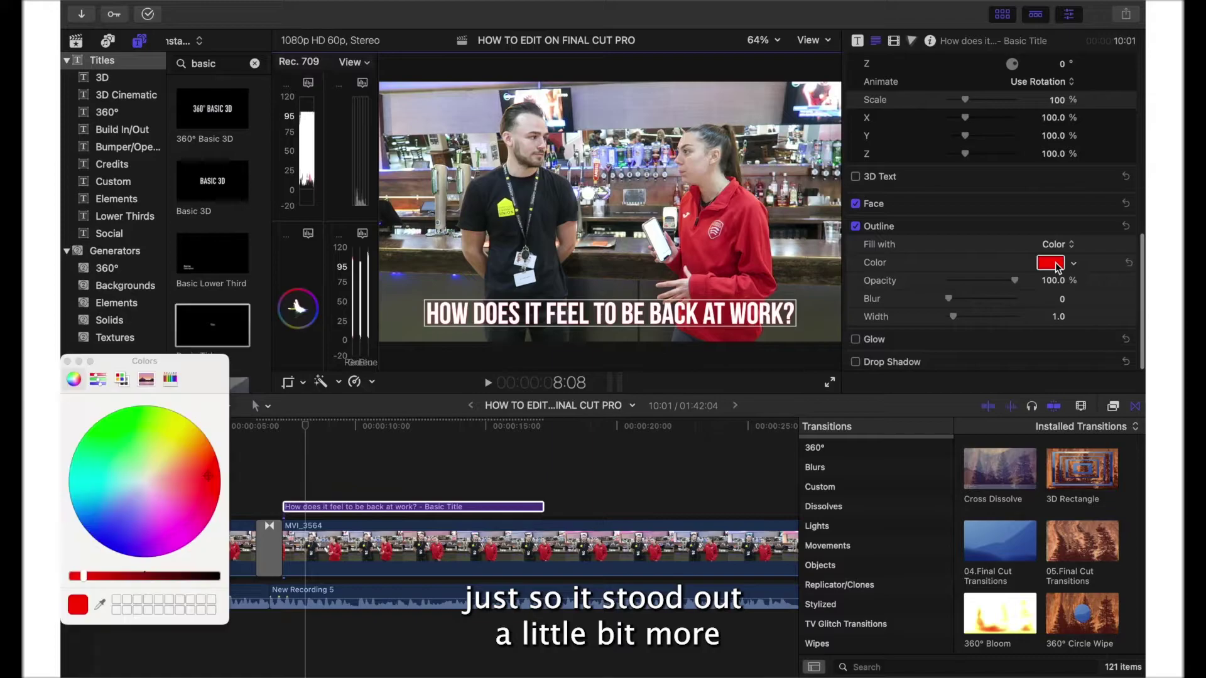
{"action": "left_click", "coordinate": [142, 480]}
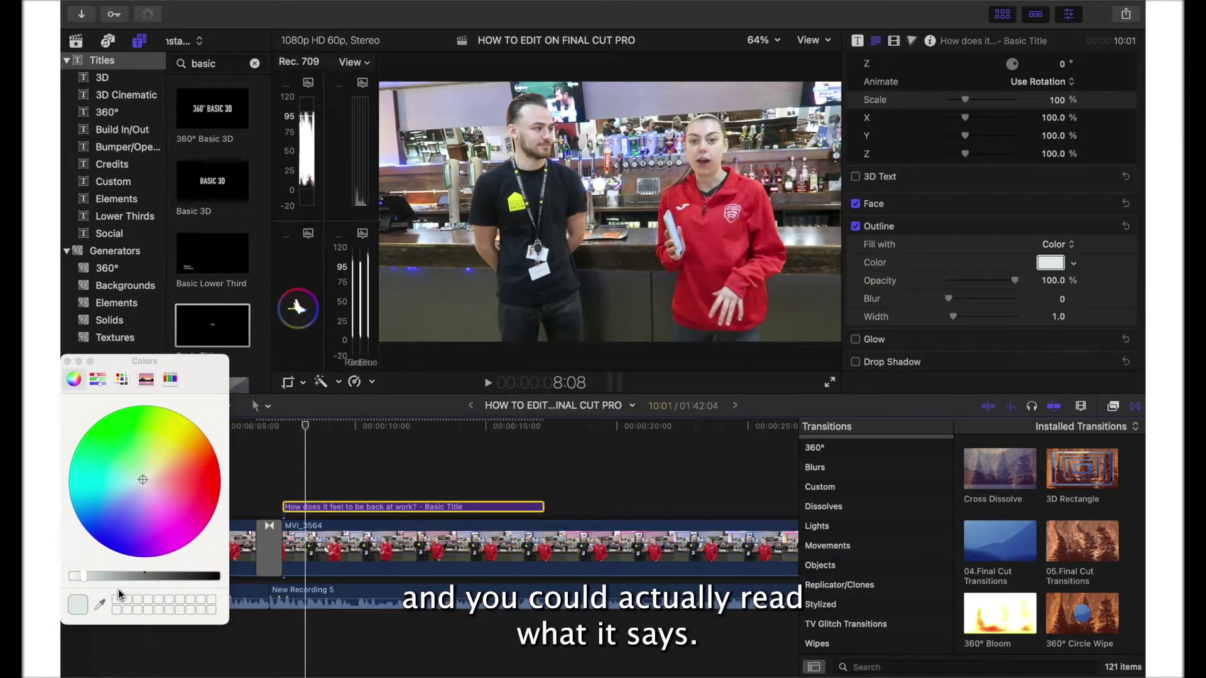
{"action": "left_click_drag", "start_coordinate": [82, 576], "coordinate": [224, 583]}
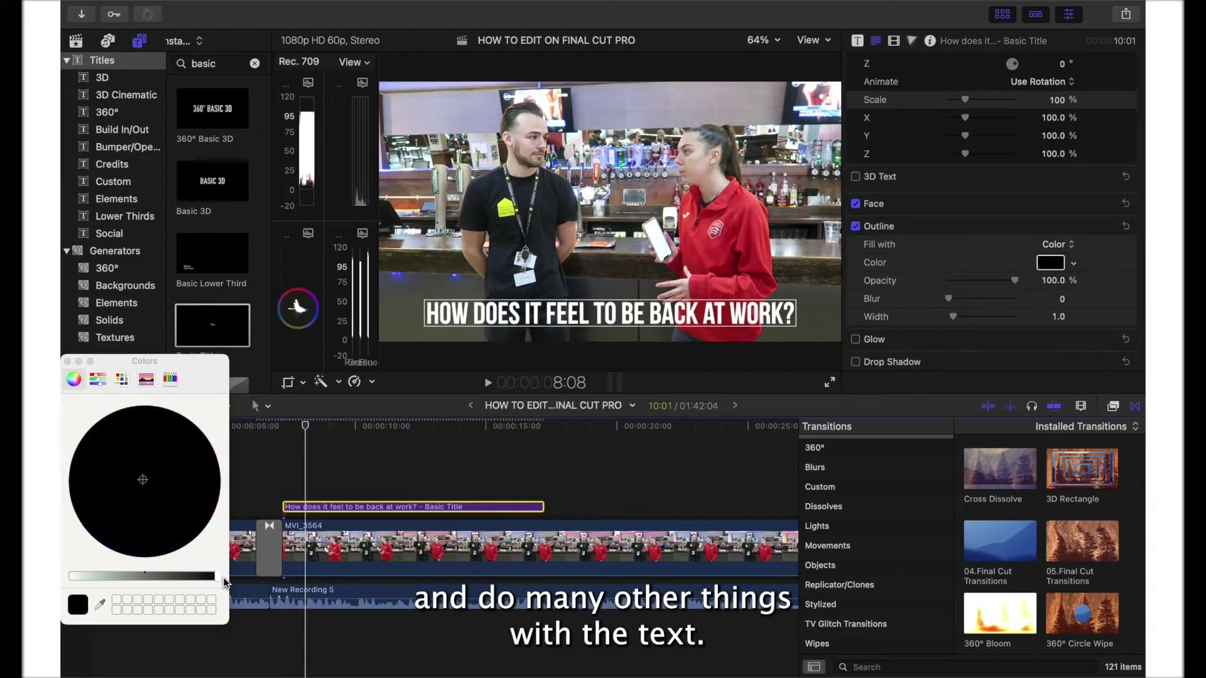
{"action": "left_click", "coordinate": [68, 361]}
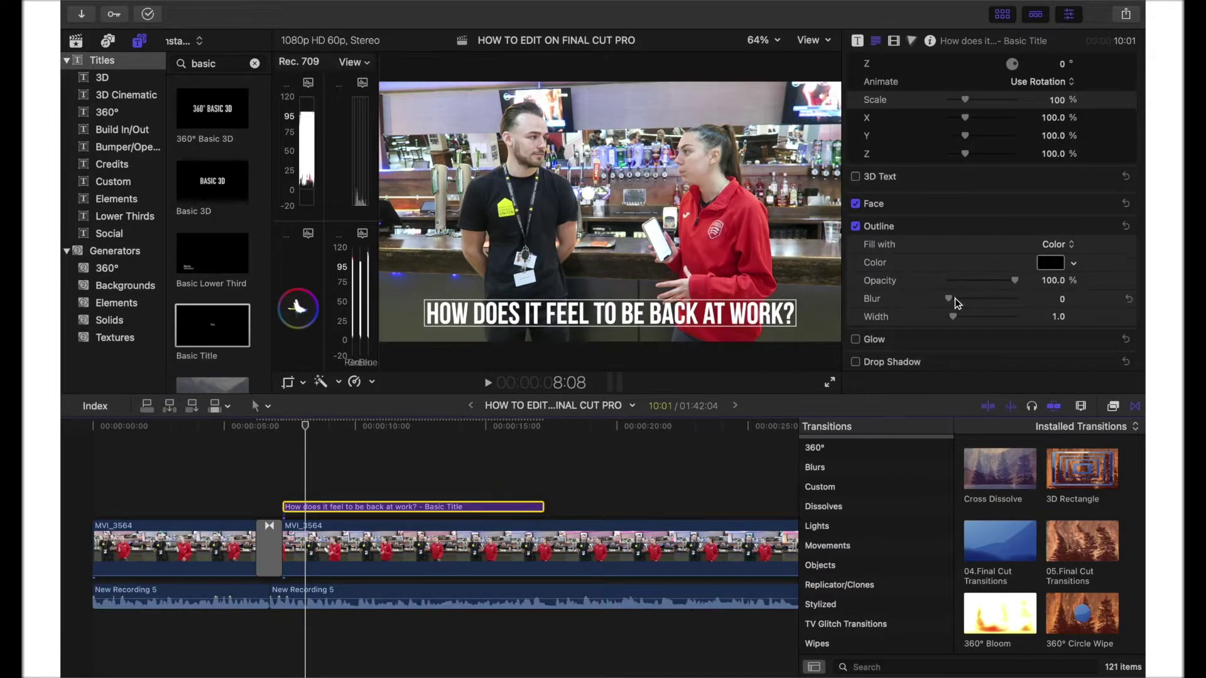
{"action": "mouse_move", "coordinate": [997, 325]}
{"action": "left_mouse_down"}
{"action": "mouse_move", "coordinate": [1013, 325]}
{"action": "mouse_move", "coordinate": [977, 324]}
{"action": "left_mouse_up"}
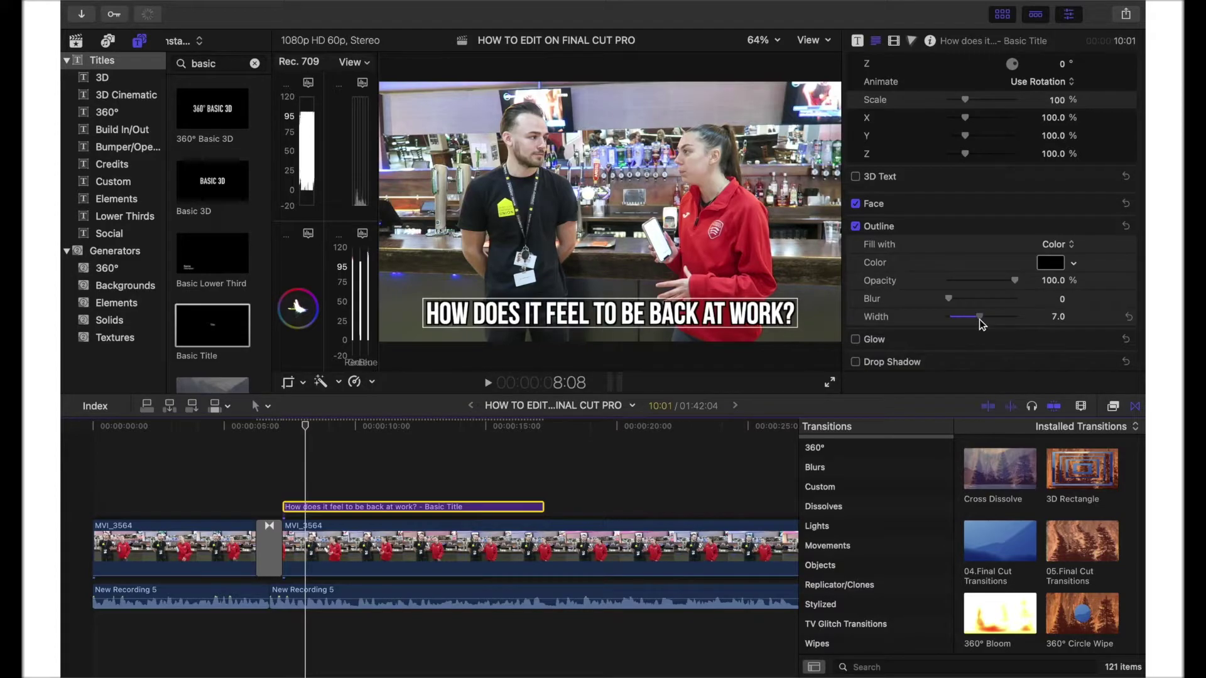
{"action": "scroll", "coordinate": [926, 294], "scroll_direction": "up", "scroll_amount": 10}
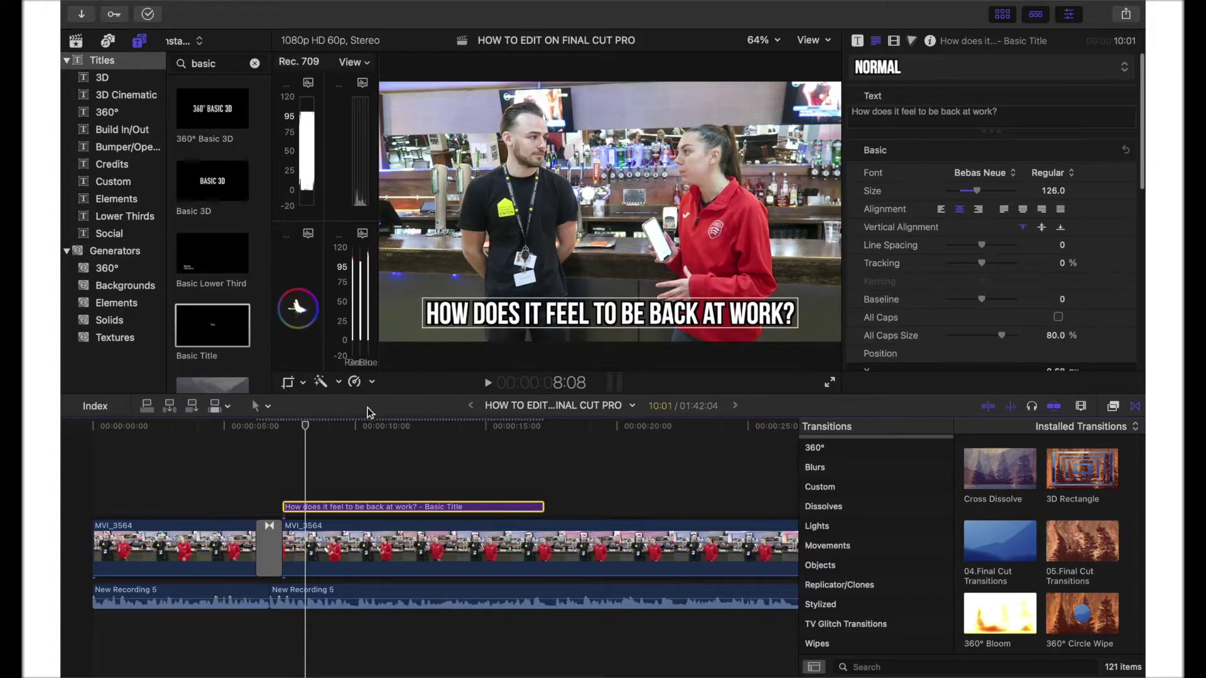
- Apply the Mask wipe transition to the title clip and play it back
{"action": "scroll", "coordinate": [1042, 512], "scroll_direction": "down", "scroll_amount": 1}
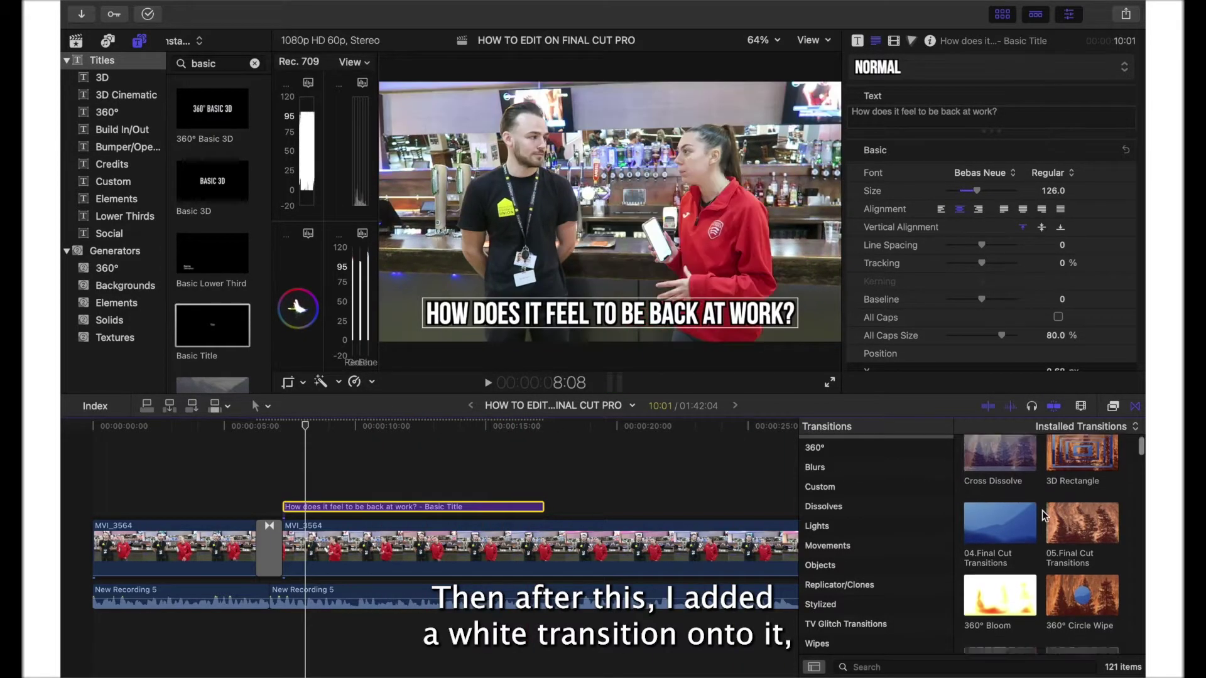
{"action": "scroll", "coordinate": [1042, 511], "scroll_direction": "down", "scroll_amount": 3}
{"action": "left_click", "coordinate": [885, 647]}
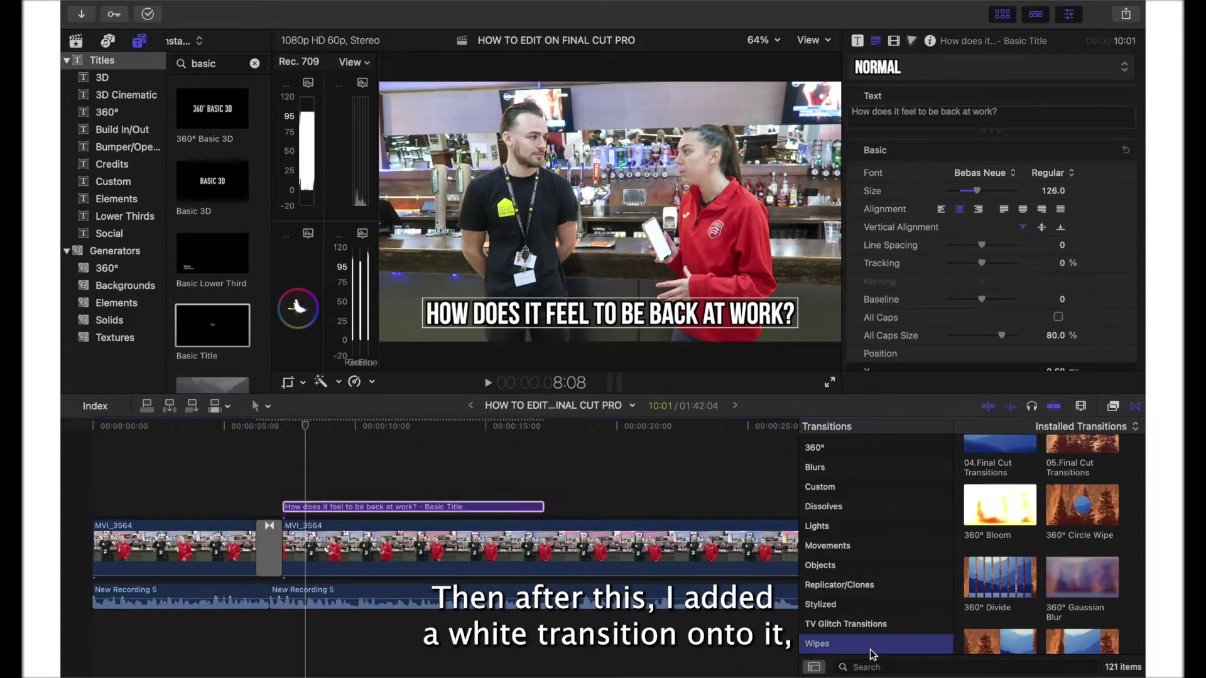
{"action": "scroll", "coordinate": [1008, 619], "scroll_direction": "down", "scroll_amount": 5}
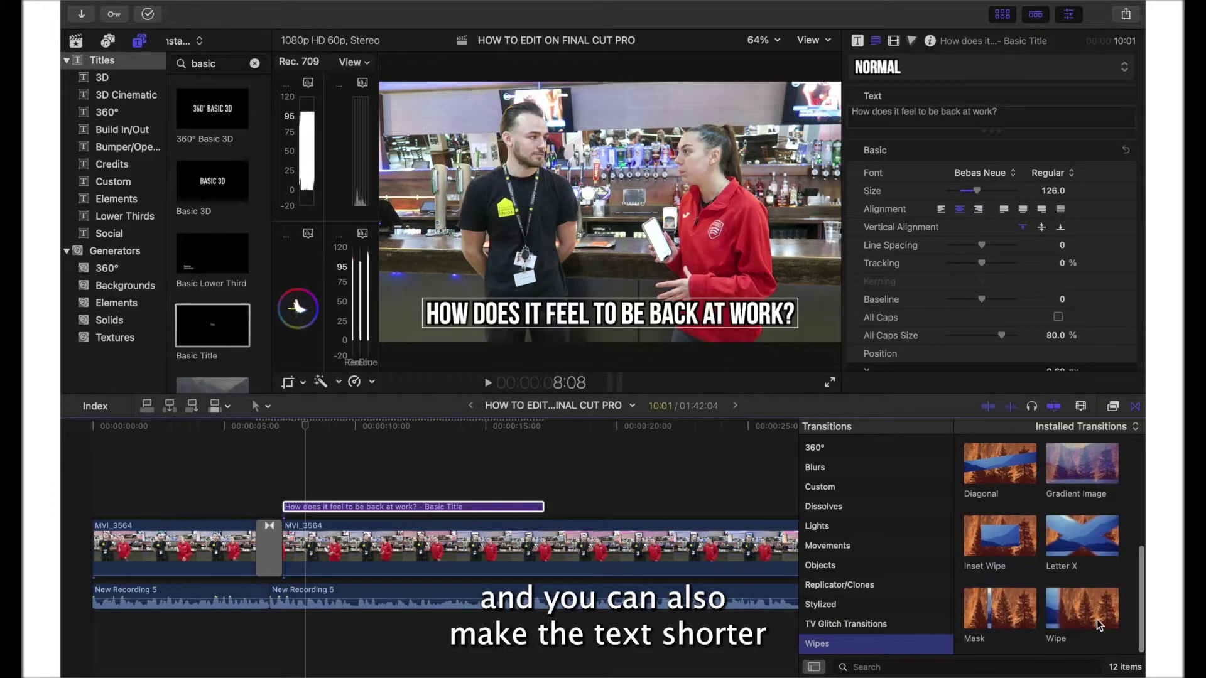
{"action": "left_click_drag", "start_coordinate": [1008, 620], "coordinate": [519, 509]}
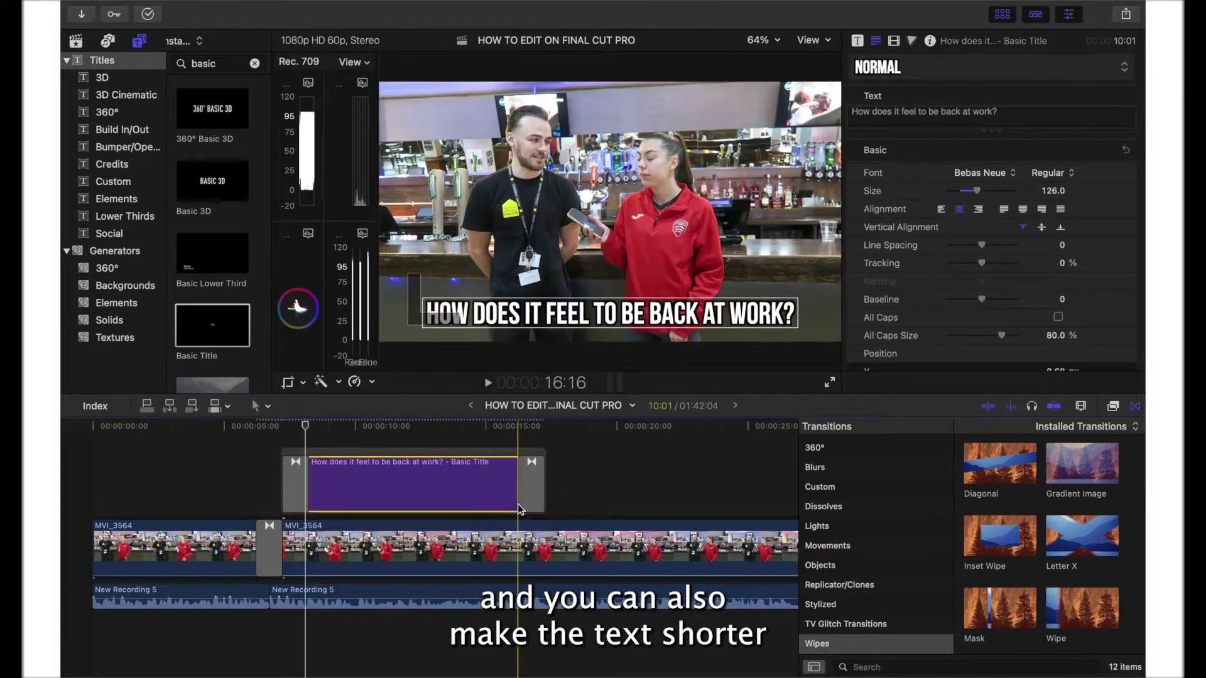
{"action": "left_click", "coordinate": [251, 444]}
{"action": "key", "text": "space"}
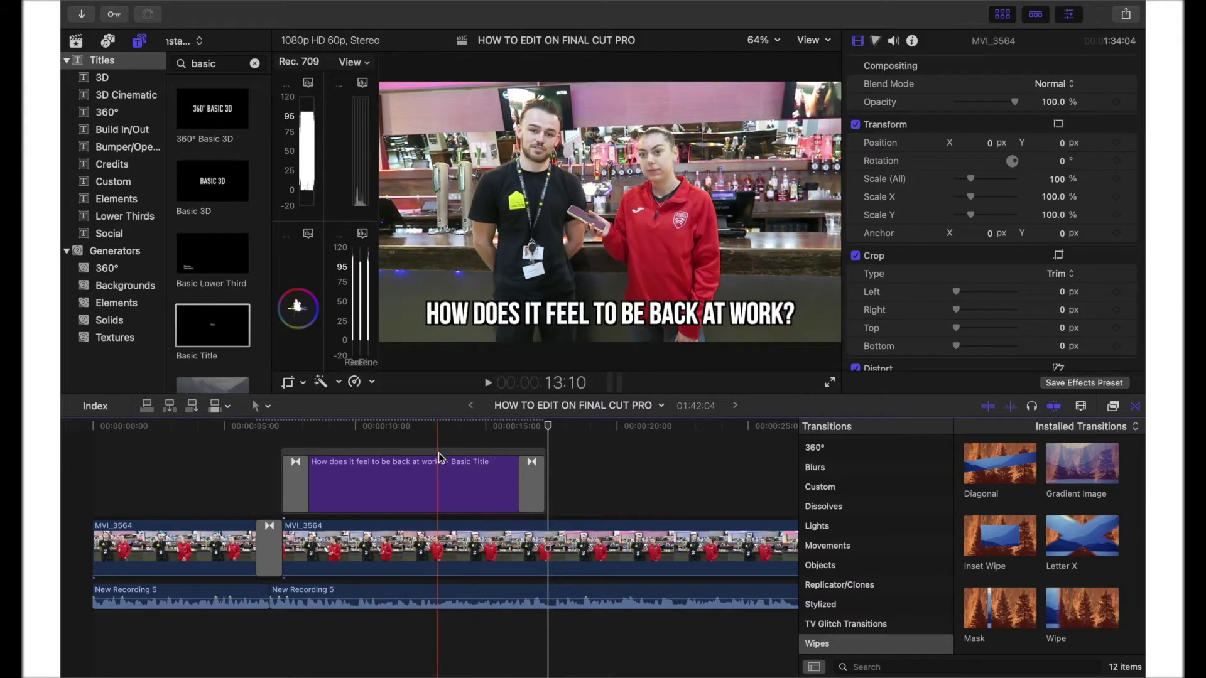
- Blade the title, delete its second part, and play back the shortened title
{"action": "left_click", "coordinate": [443, 462]}
{"action": "key", "text": "super+b"}
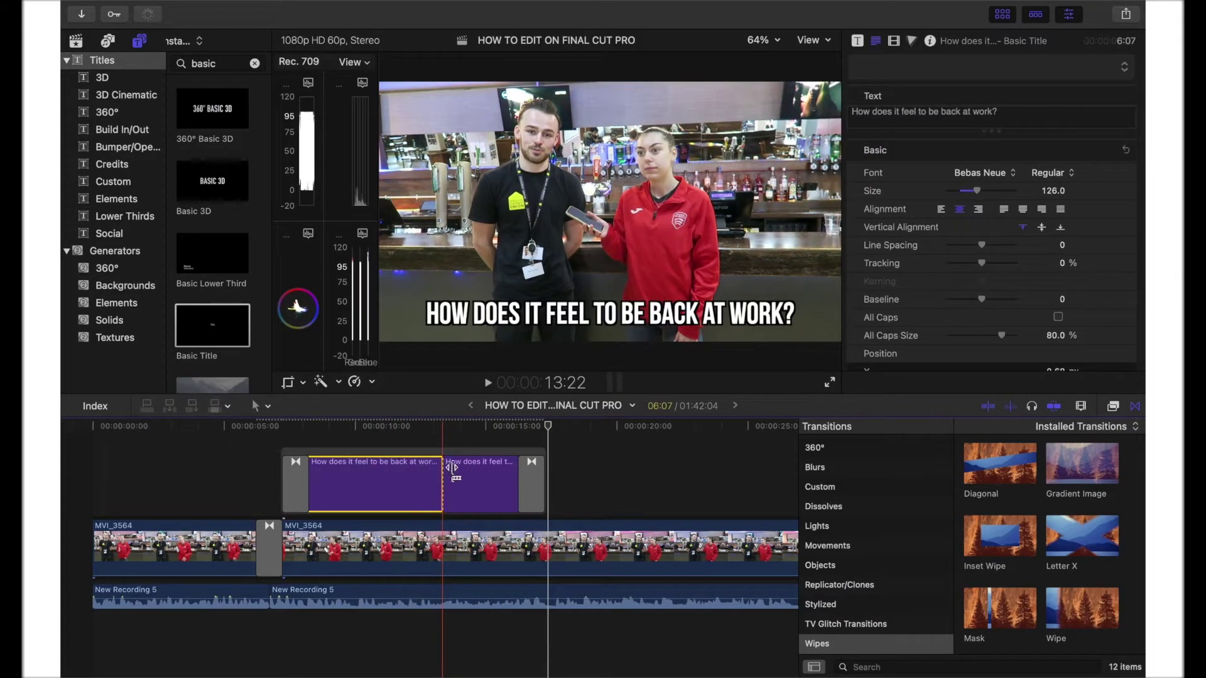
{"action": "left_click", "coordinate": [452, 468]}
{"action": "key", "text": "Delete"}
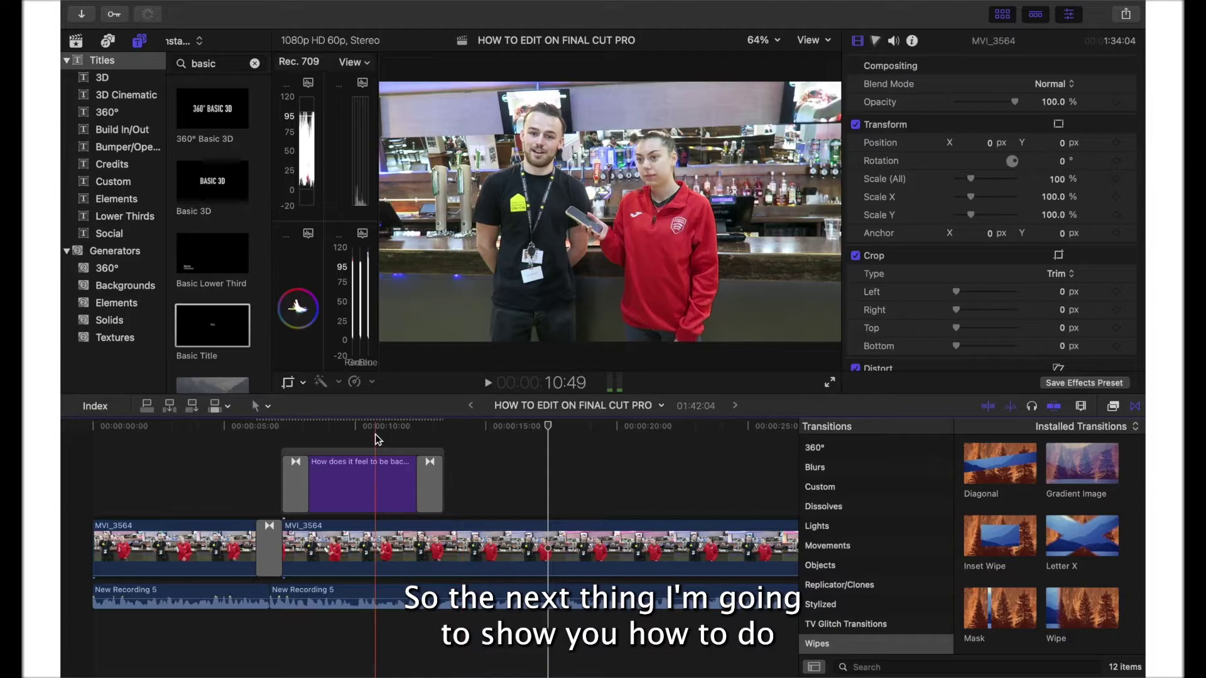
{"action": "left_click", "coordinate": [367, 429]}
{"action": "key", "text": "space"}
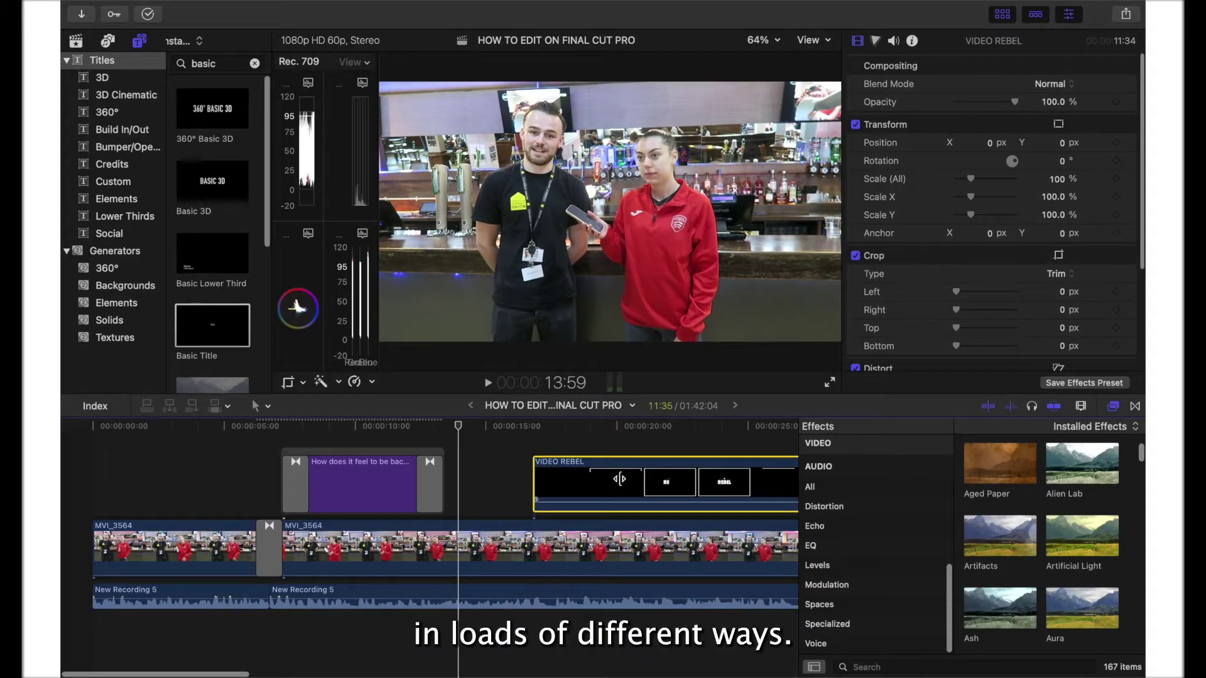
- Move the VIDEO REBEL clip up above the interview and back to the timeline start
{"action": "left_click_drag", "start_coordinate": [587, 473], "coordinate": [551, 463]}
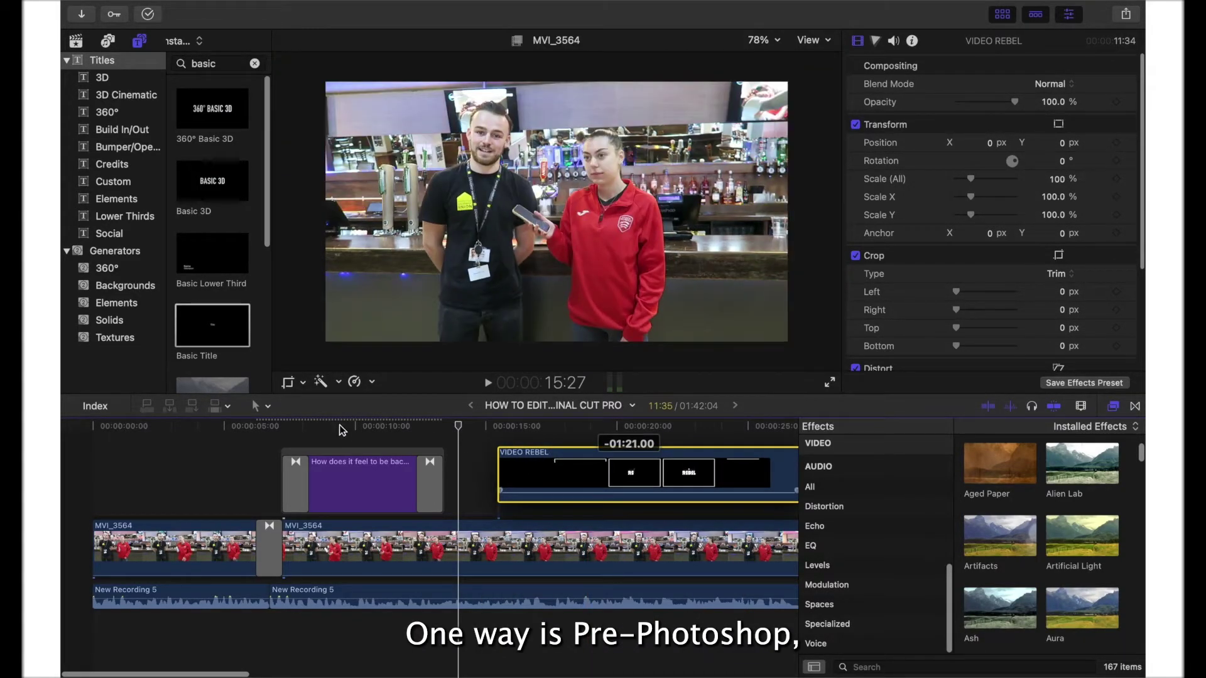
{"action": "left_click_drag", "start_coordinate": [218, 428], "coordinate": [92, 433]}
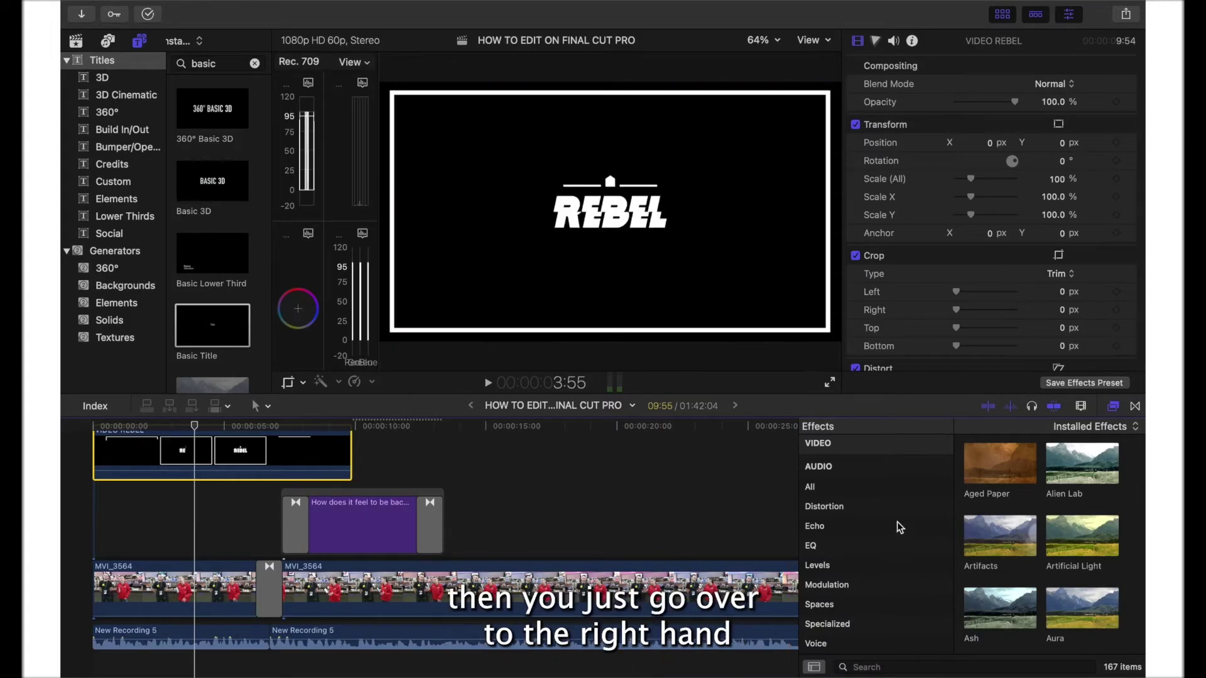
- Apply the Keyer effect from Video > Keying to the VIDEO REBEL logo clip
{"action": "scroll", "coordinate": [855, 547], "scroll_direction": "up", "scroll_amount": 5}
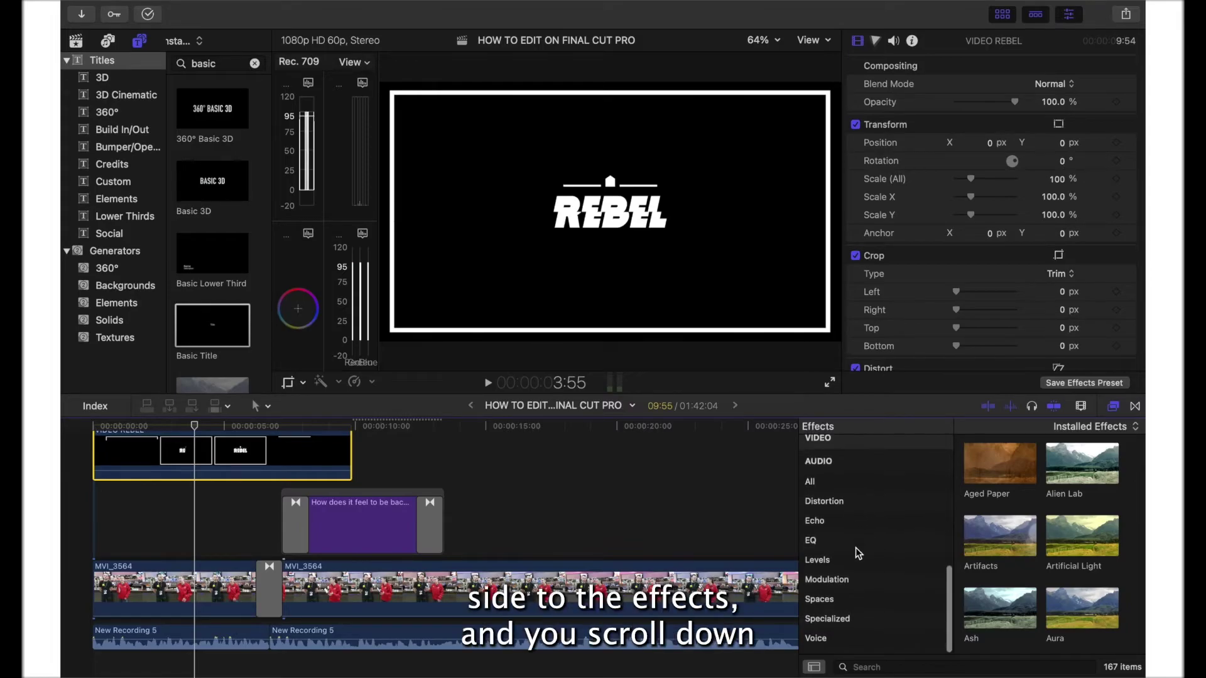
{"action": "scroll", "coordinate": [855, 547], "scroll_direction": "up", "scroll_amount": 3}
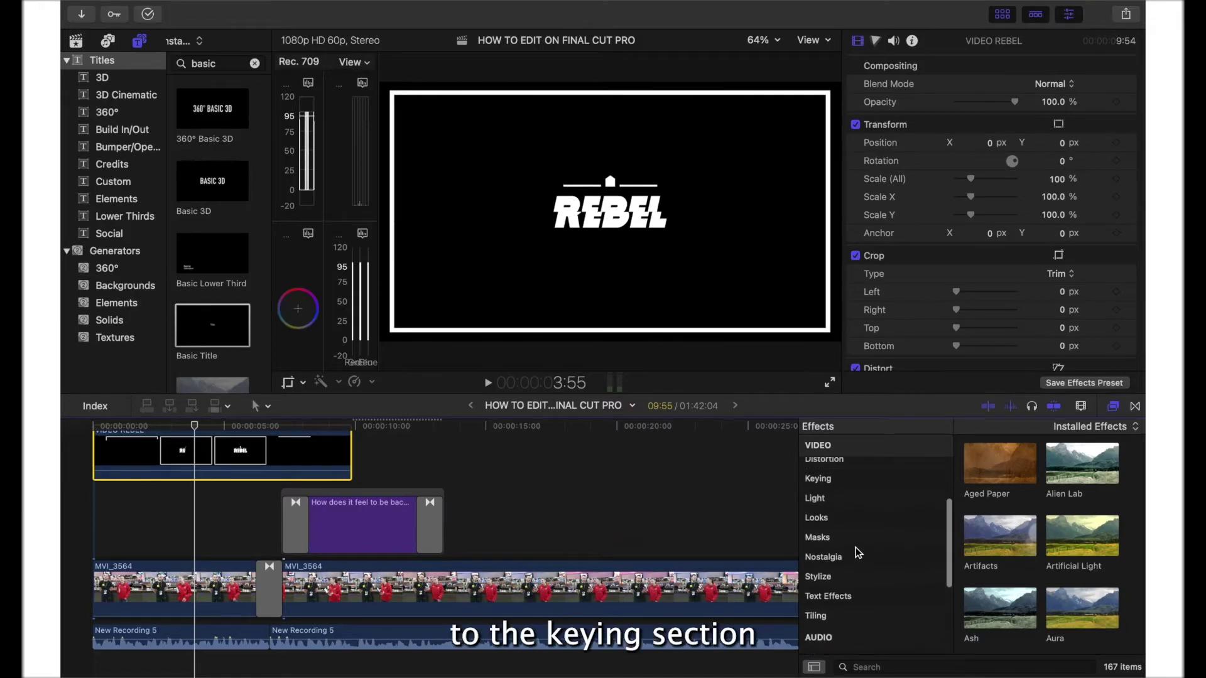
{"action": "left_click", "coordinate": [856, 546]}
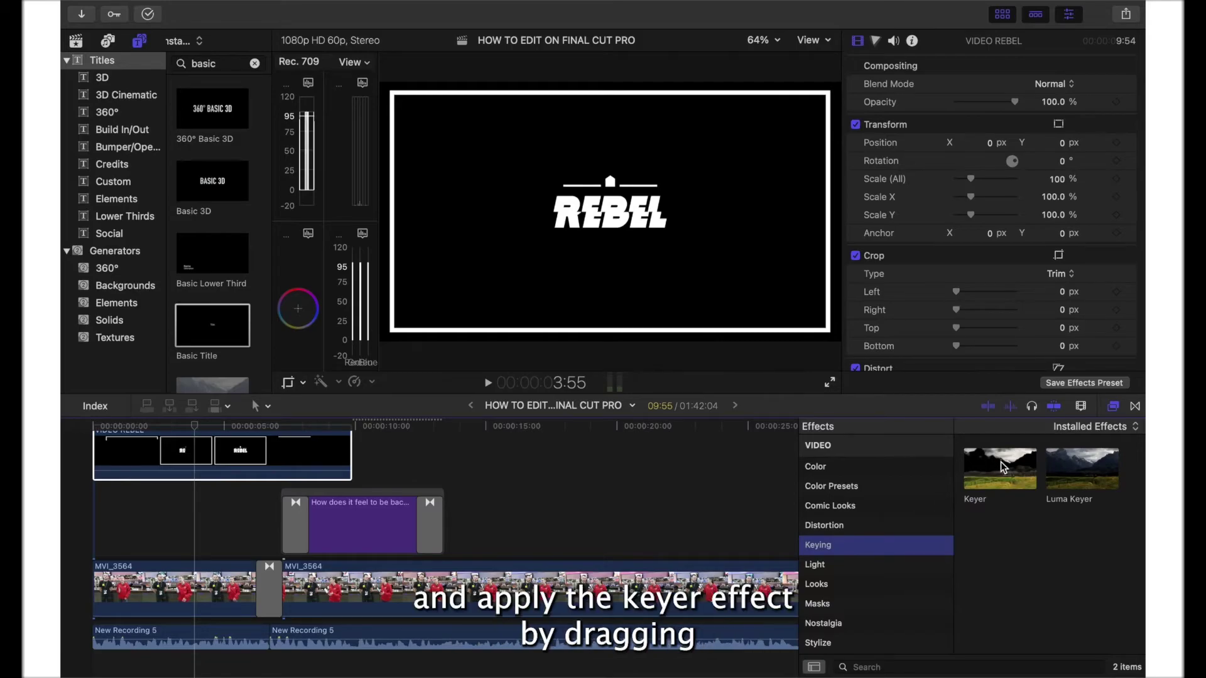
{"action": "left_click_drag", "start_coordinate": [1001, 462], "coordinate": [289, 450]}
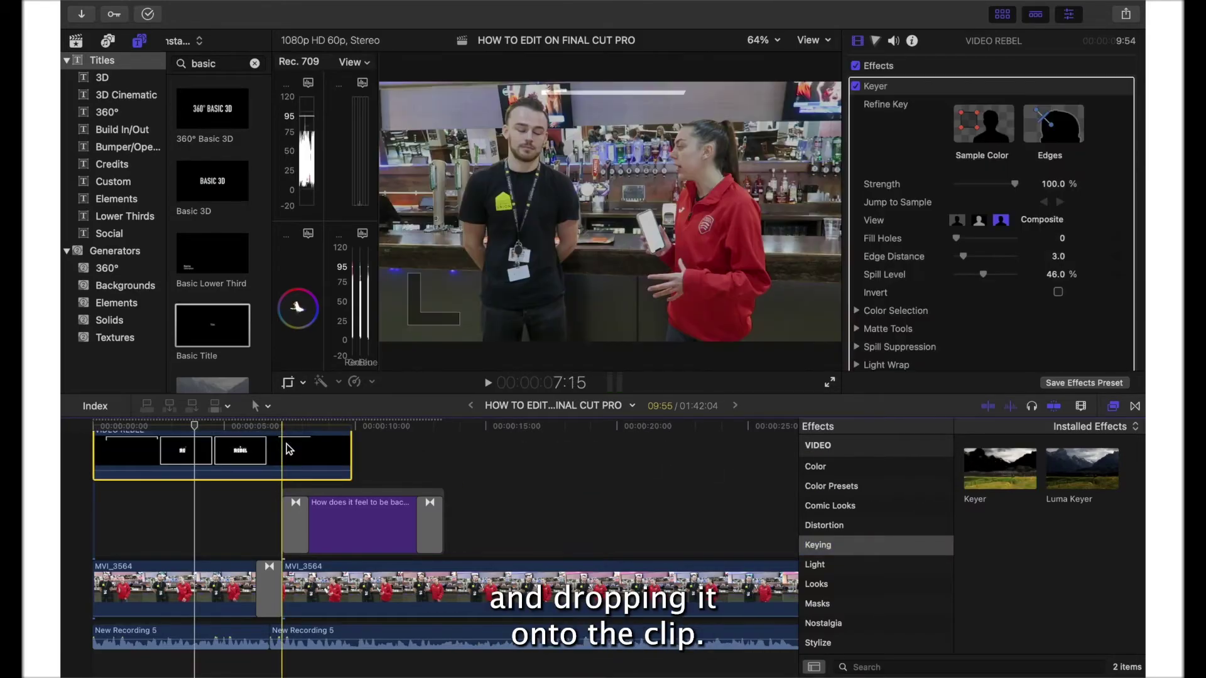
- Play the timeline from the start to review the keyed REBEL logo over the interview
{"action": "left_click", "coordinate": [86, 470]}
{"action": "key", "text": "space"}
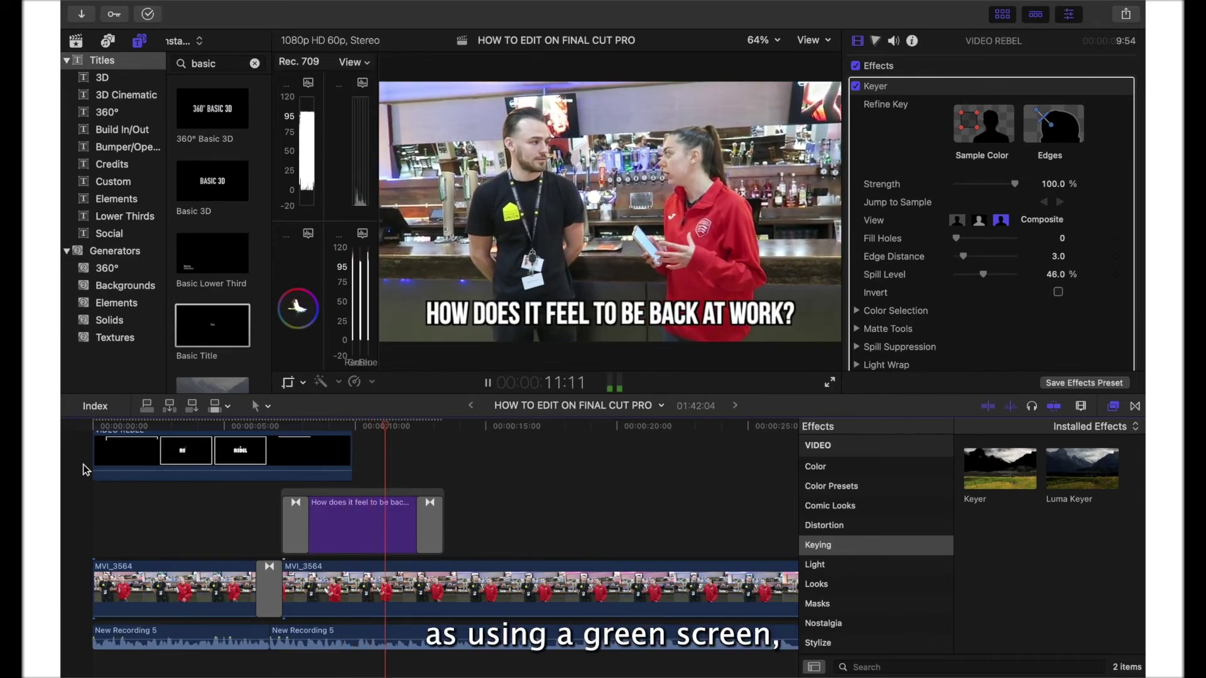
{"action": "key", "text": "space"}
{"action": "key", "text": "space"}
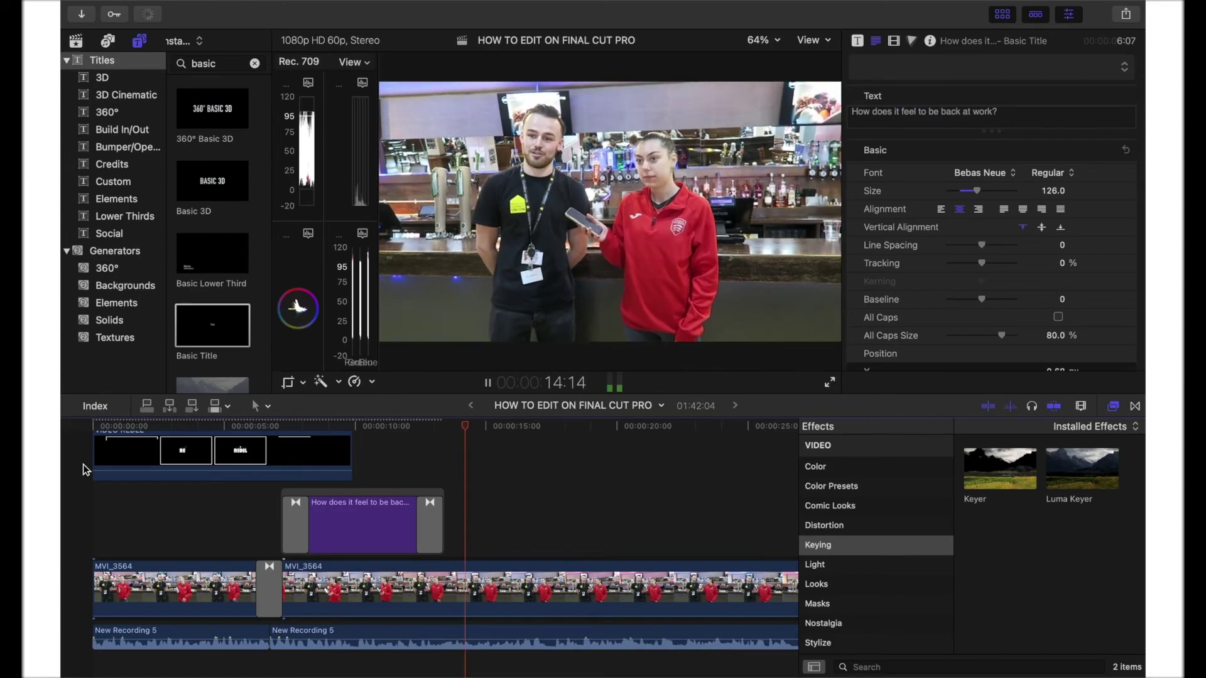
{"action": "key", "text": "space"}
{"action": "left_click", "coordinate": [862, 470]}
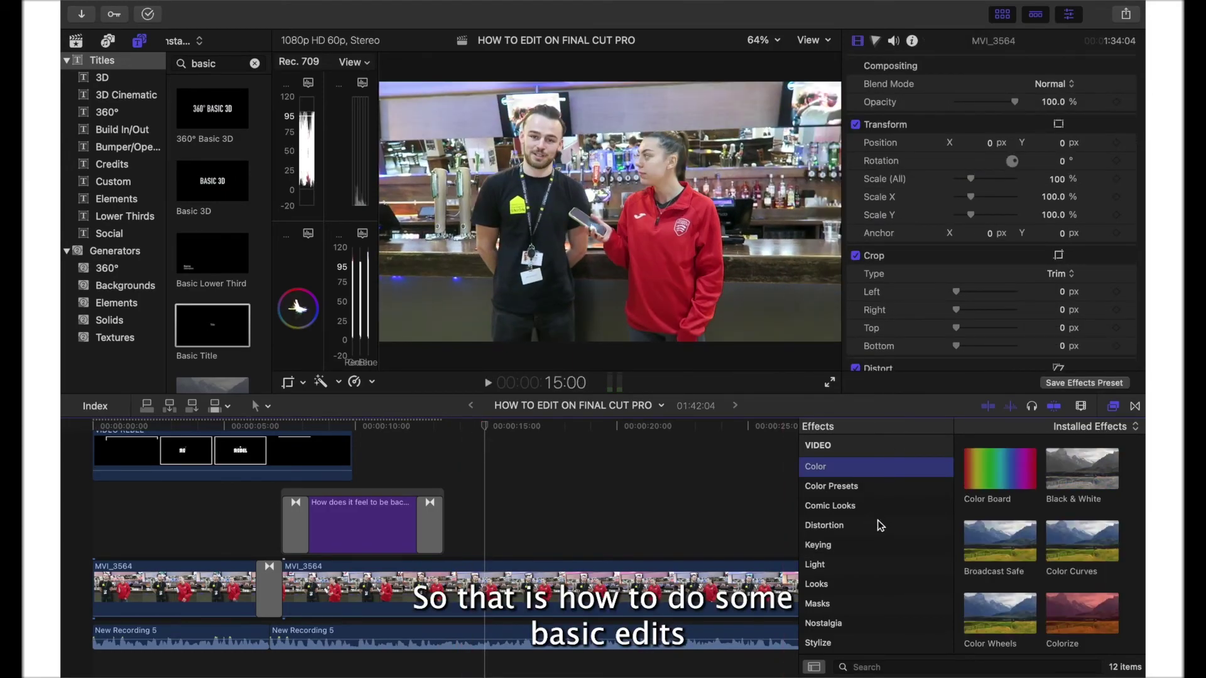
{"action": "scroll", "coordinate": [1054, 496], "scroll_direction": "down", "scroll_amount": 5}
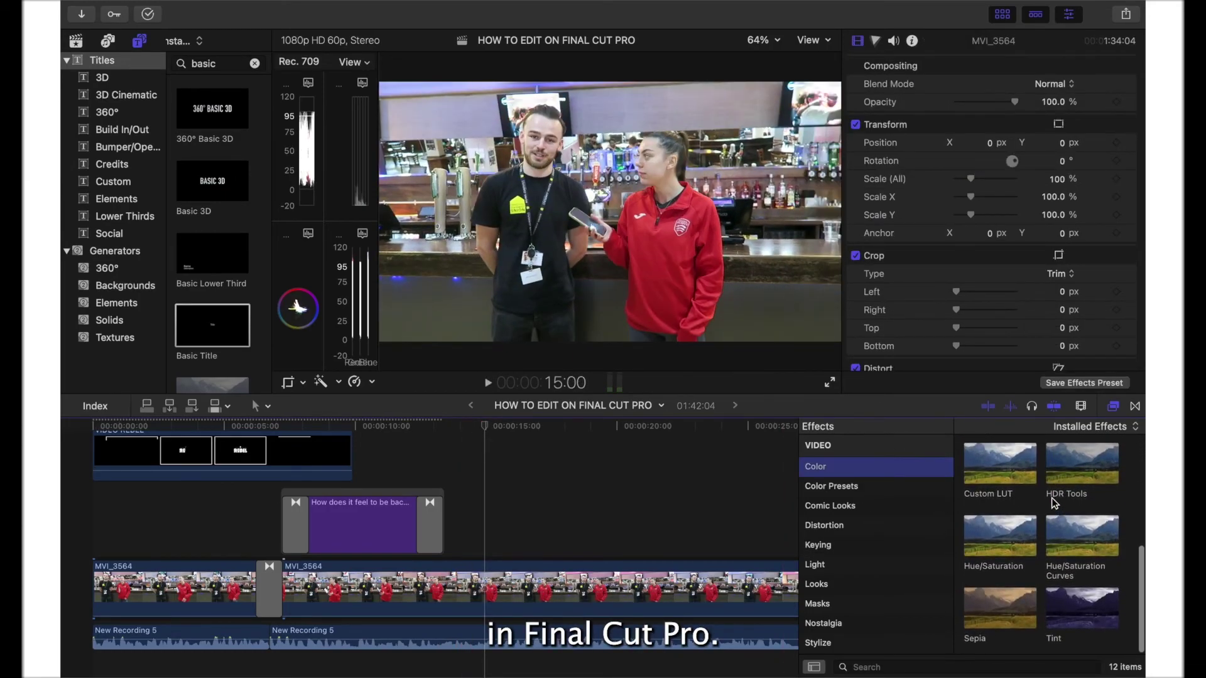
{"action": "left_click", "coordinate": [911, 487]}
{"action": "scroll", "coordinate": [1070, 559], "scroll_direction": "down", "scroll_amount": 5}
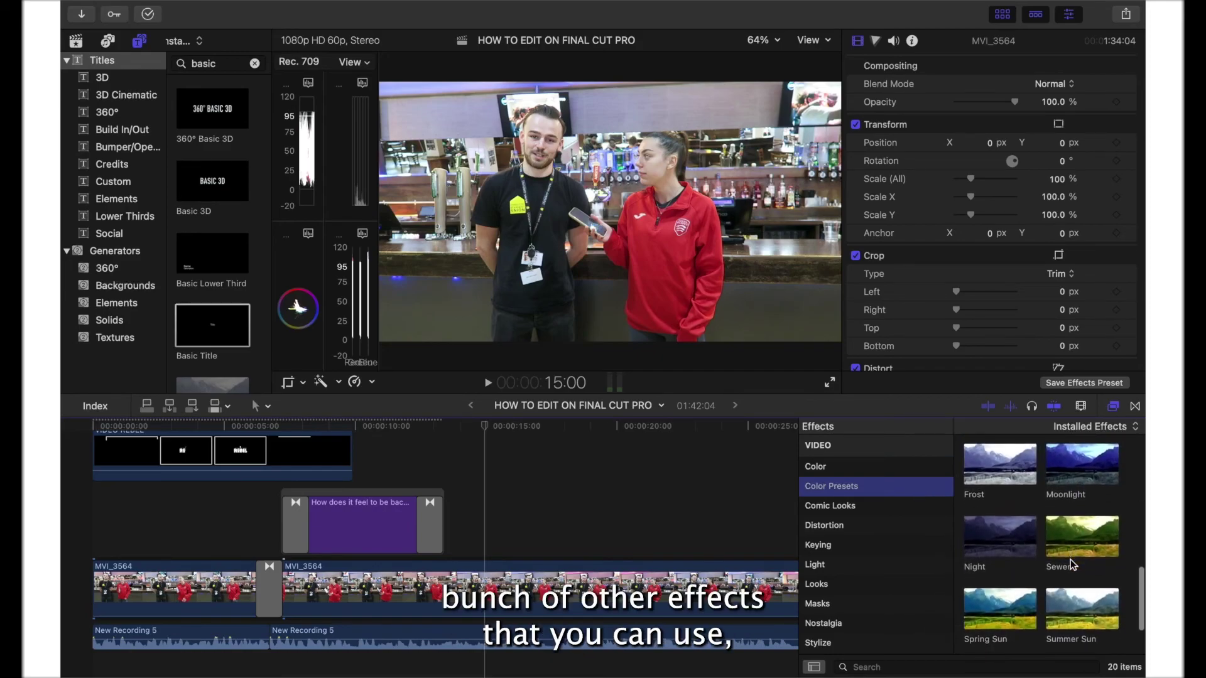
{"action": "scroll", "coordinate": [1072, 564], "scroll_direction": "down", "scroll_amount": 2}
{"action": "left_click", "coordinate": [874, 526]}
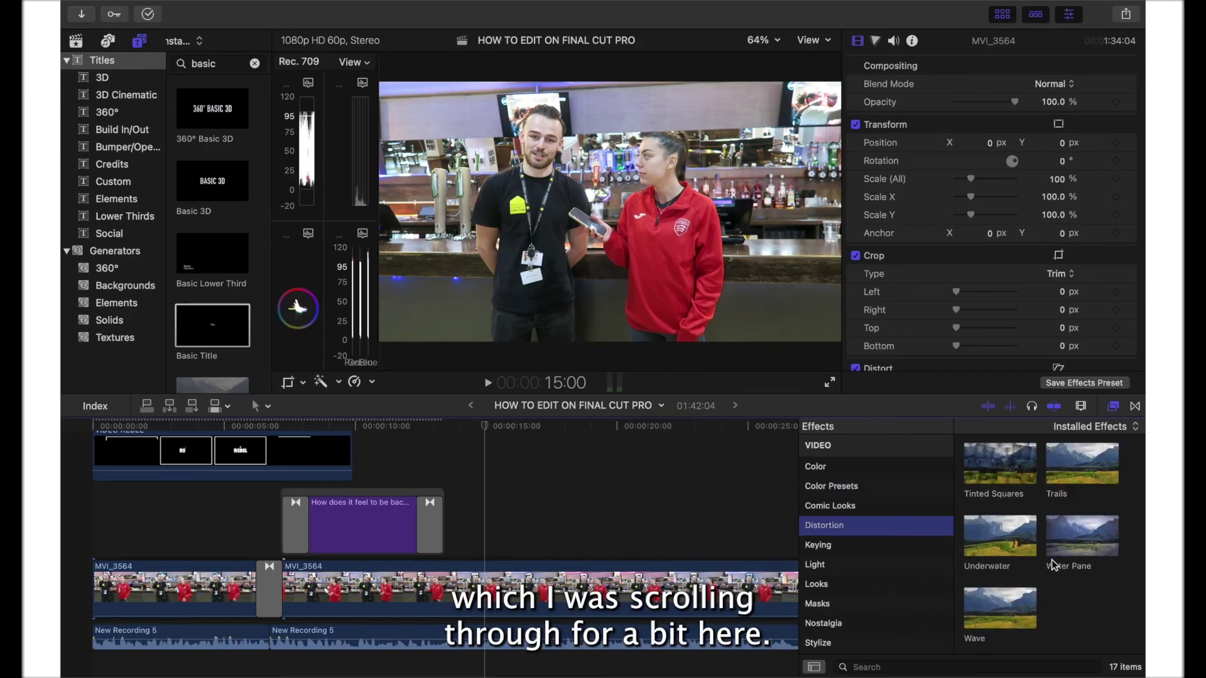
{"action": "left_click", "coordinate": [894, 603]}
{"action": "left_click", "coordinate": [896, 623]}
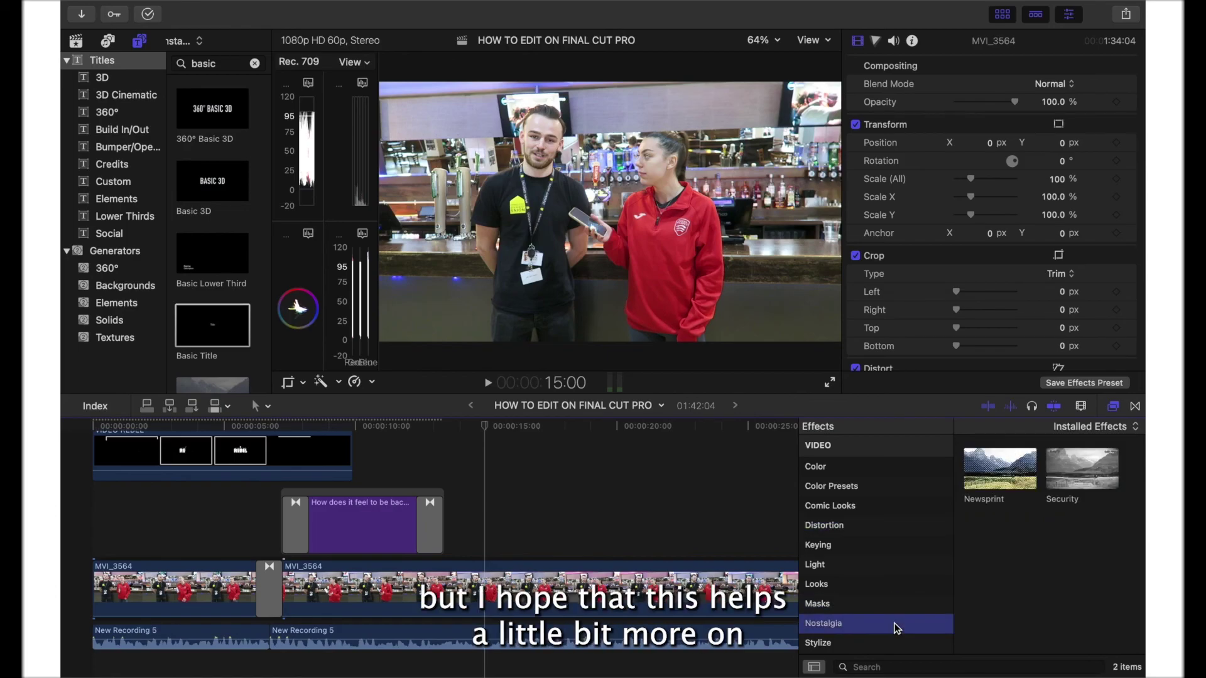
{"action": "left_click", "coordinate": [868, 545]}
{"action": "scroll", "coordinate": [869, 552], "scroll_direction": "up", "scroll_amount": 5}
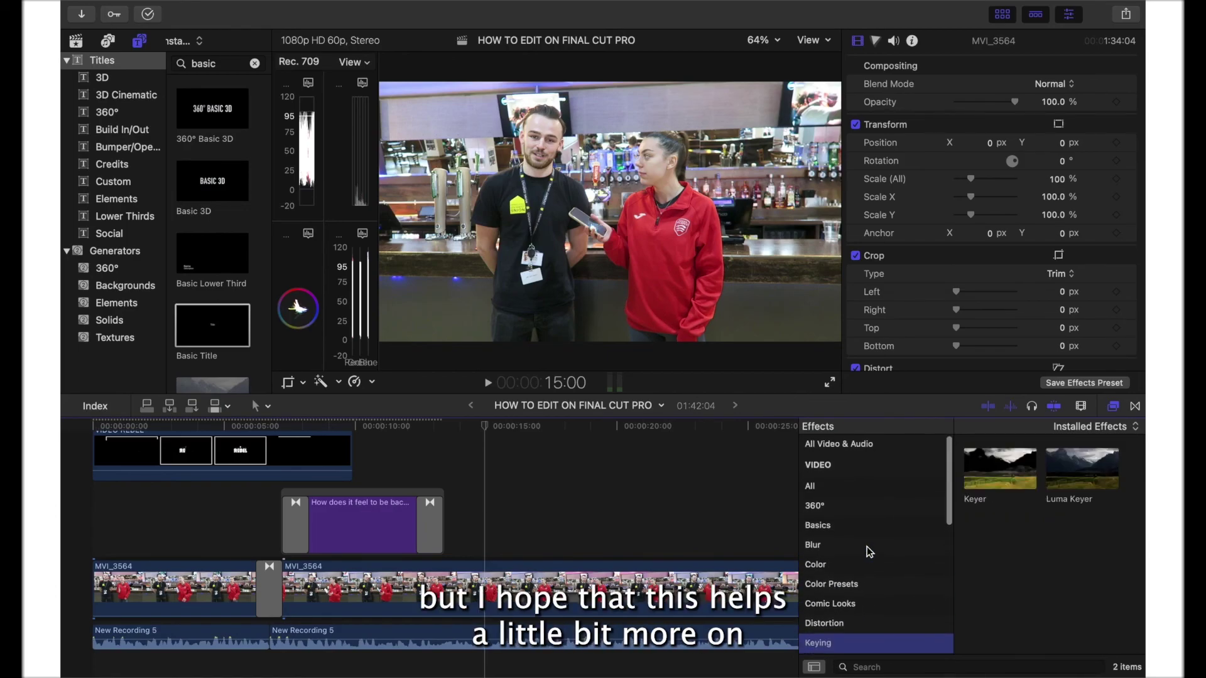